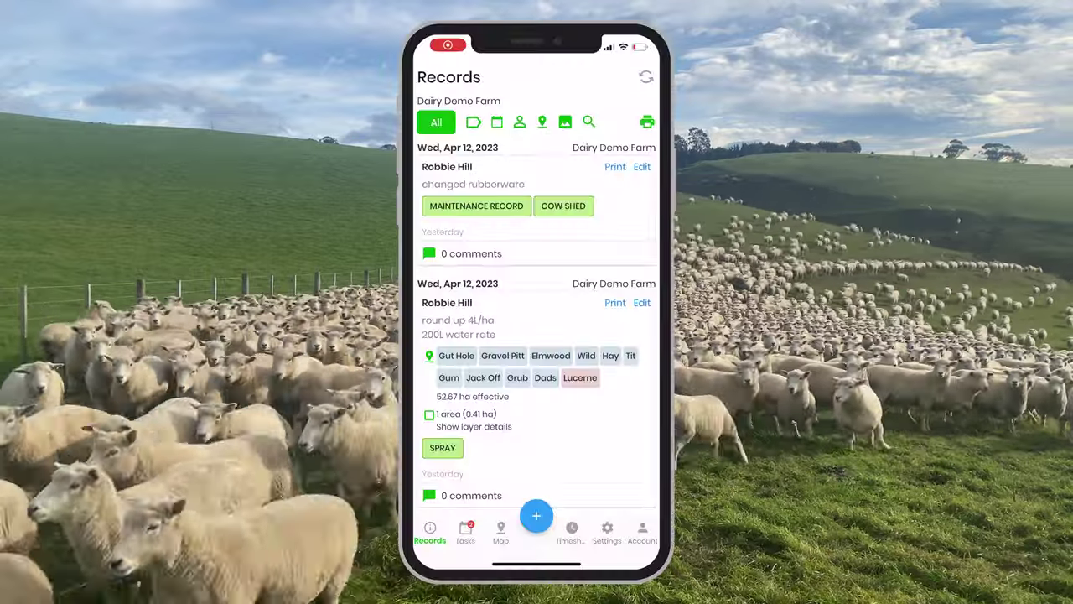
- Add a 'Winter Grazing Plan' tag under the Environment category in the farm's tag settings
click(607, 528)
click(644, 108)
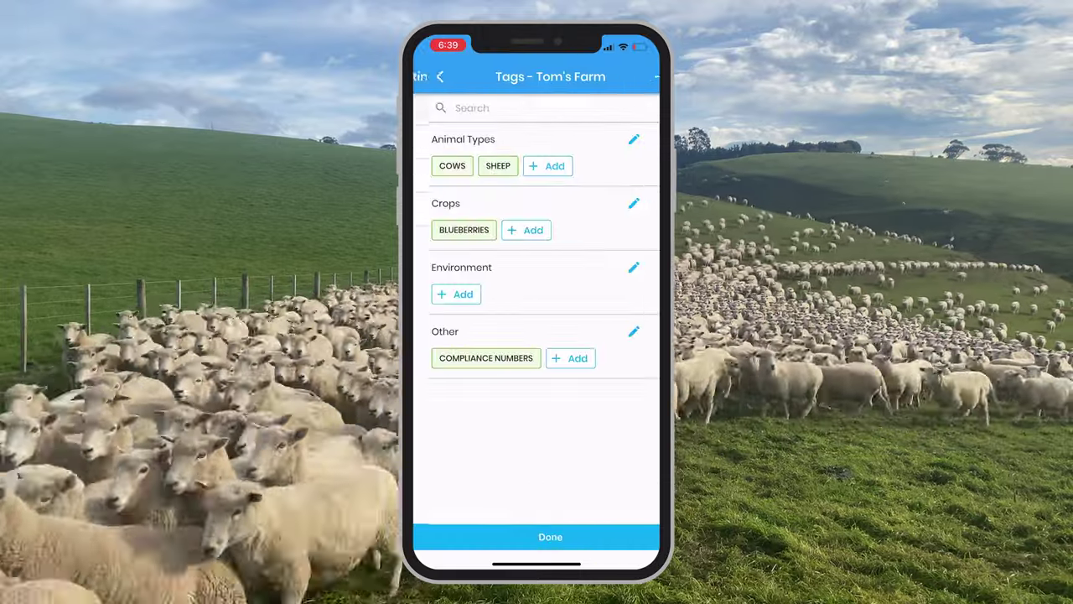
click(647, 75)
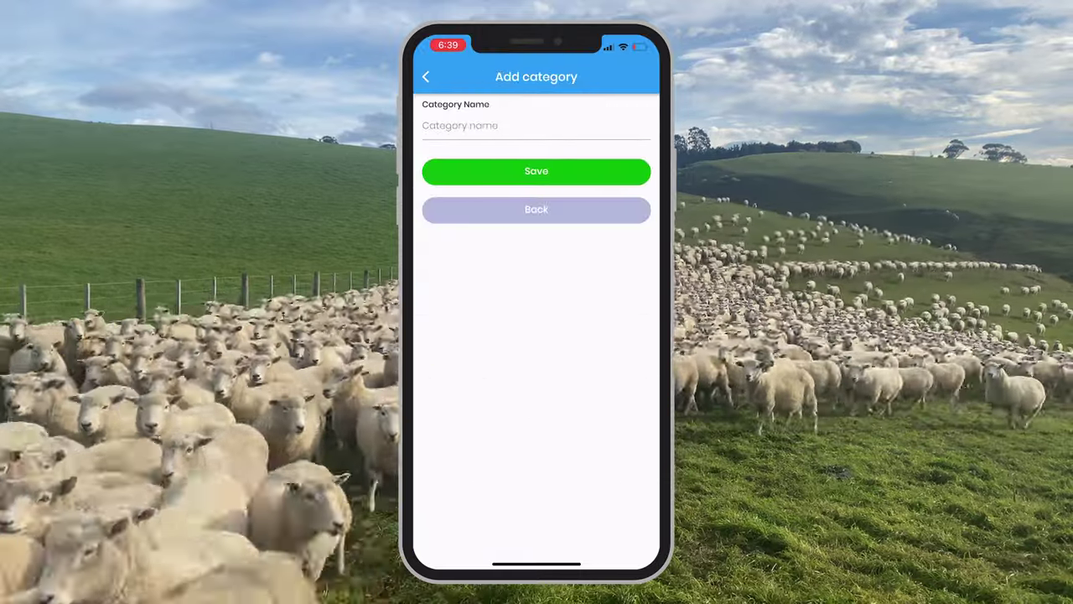
click(426, 74)
click(439, 290)
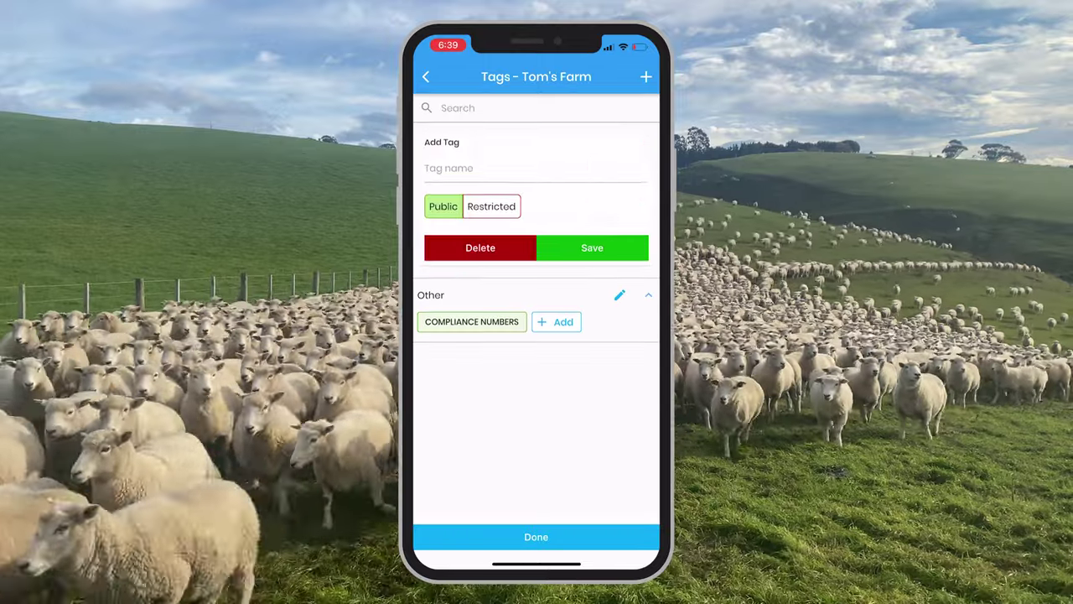
click(469, 327)
text(Winter Gra)
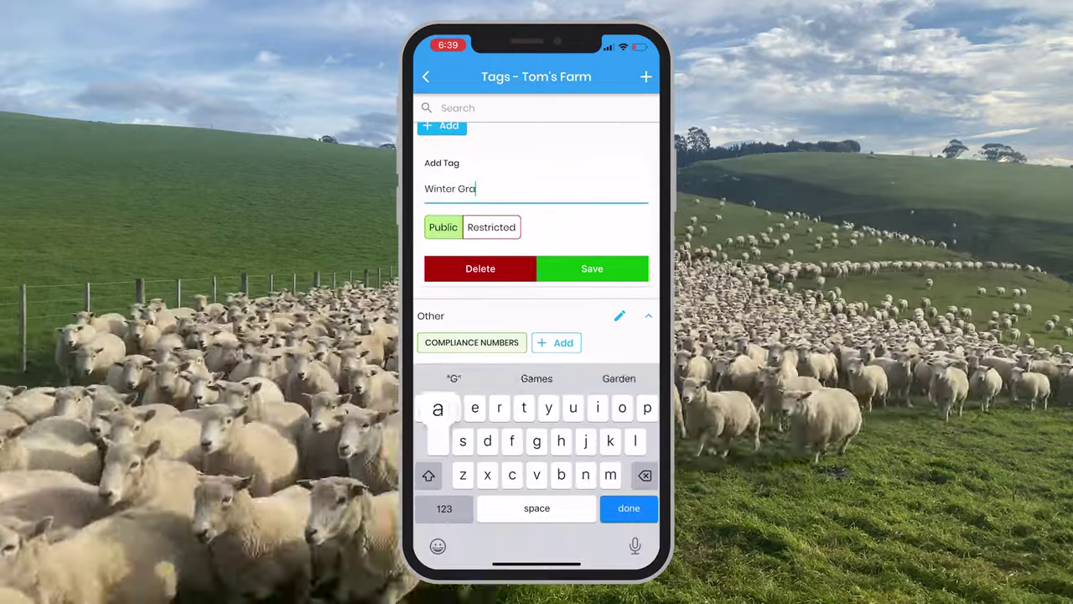
text(zing Plan)
click(592, 267)
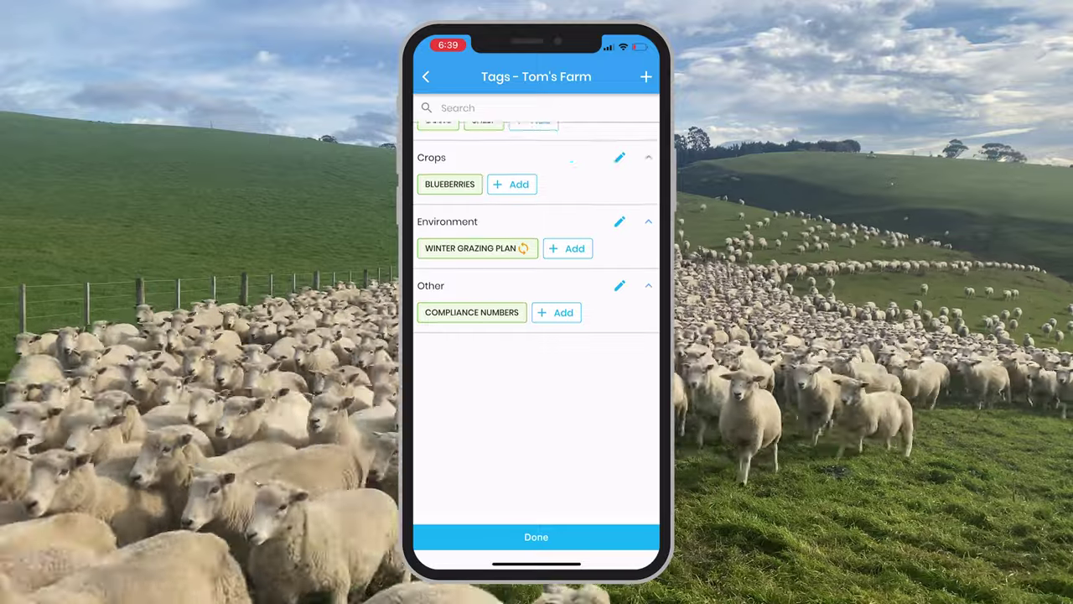
click(537, 535)
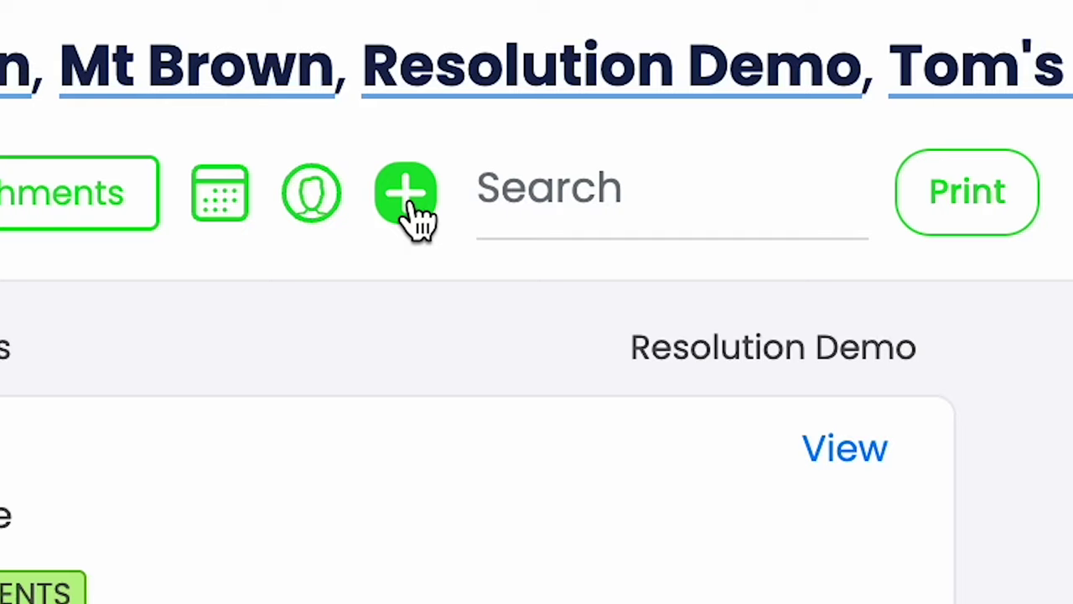
- Start a new record and tag it WINTER GRAZING PLAN
click(375, 198)
scroll(360, 376, down, 1)
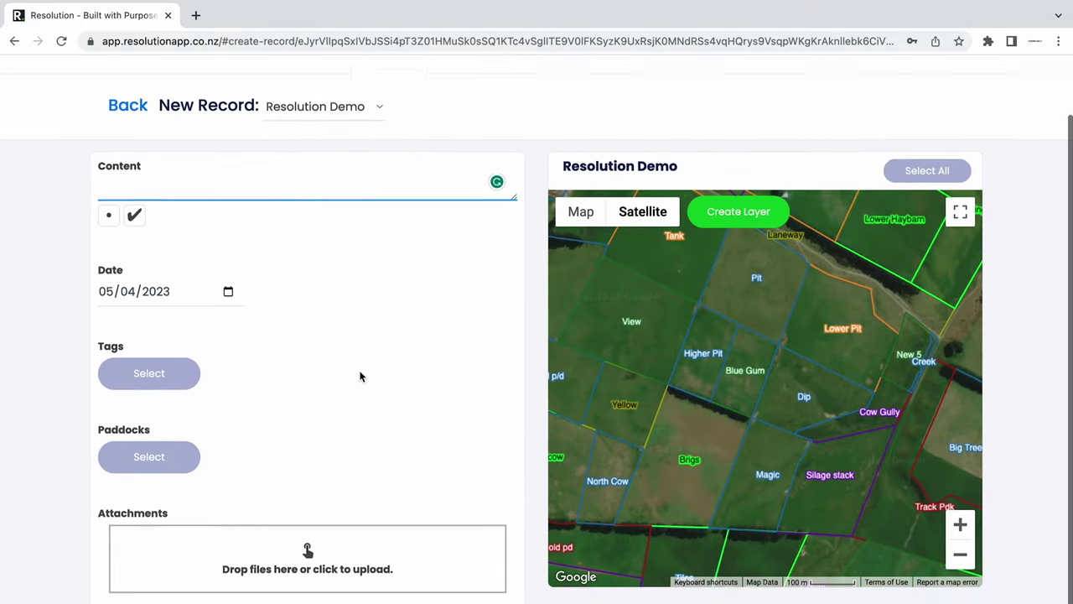
click(177, 354)
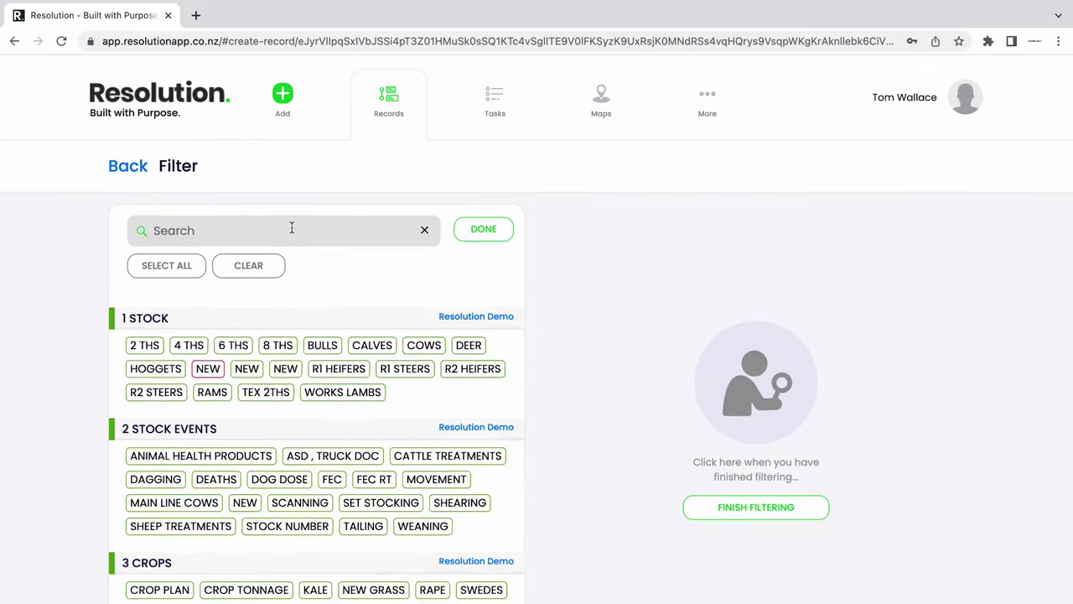
text(wint)
click(238, 350)
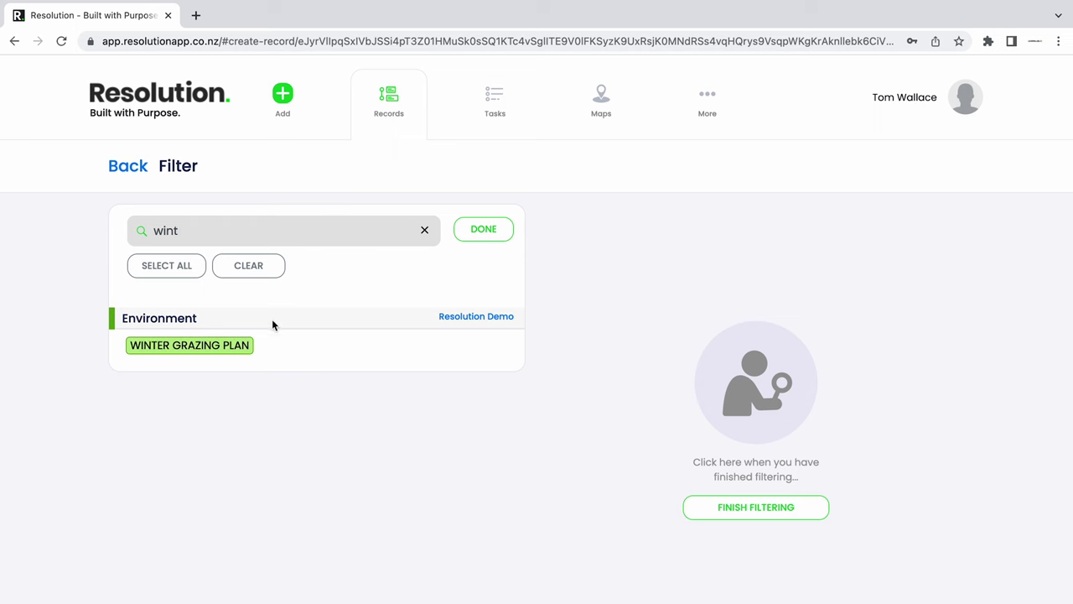
click(463, 239)
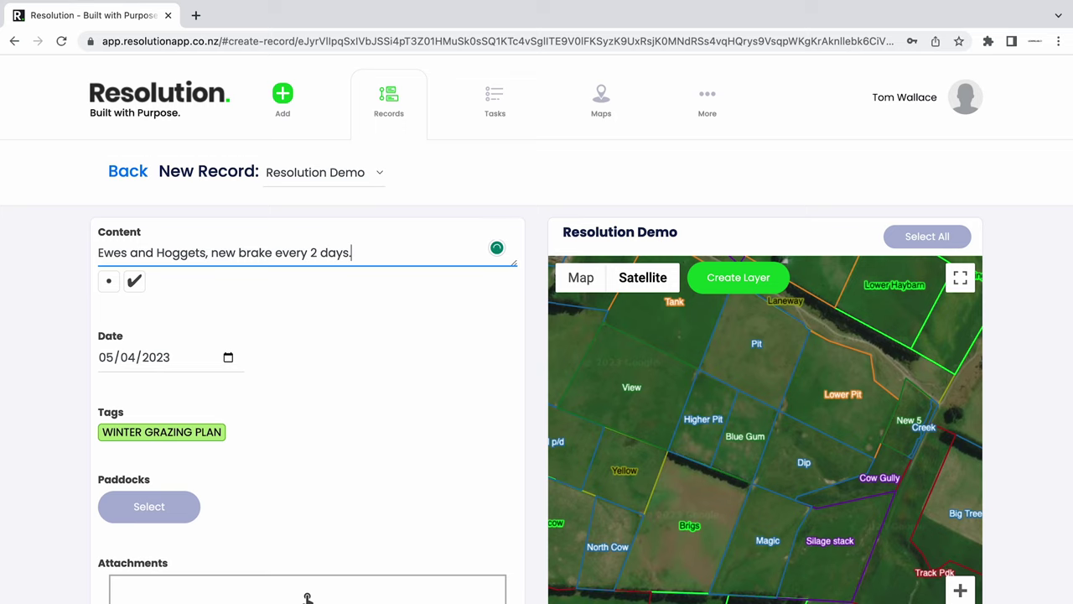
- Paste the Long 2 winter grazing plan notes into the record's Content
key(Return)
key(ctrl+v)
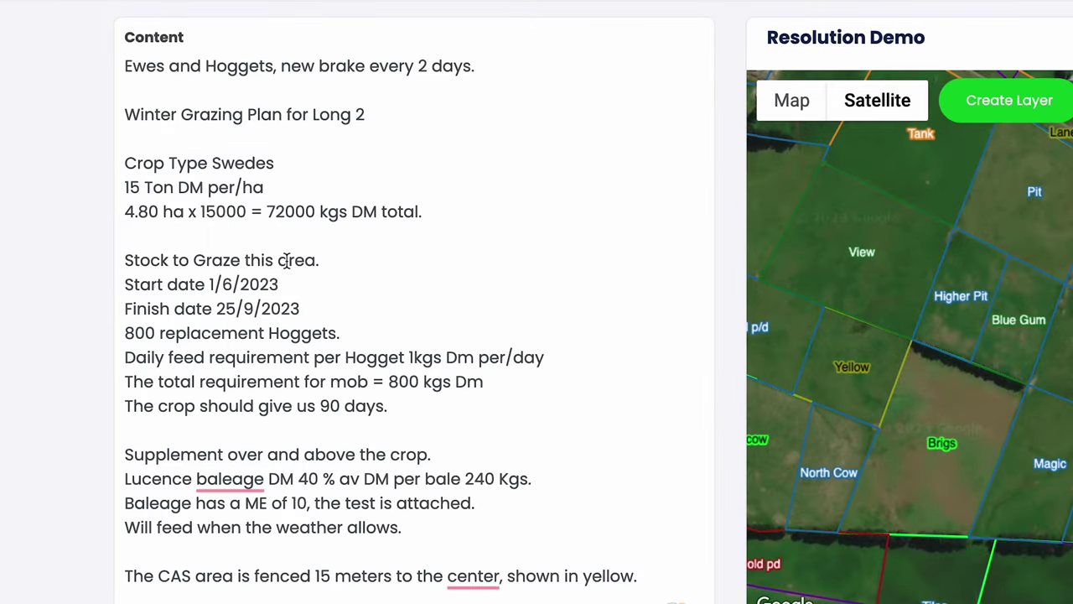
scroll(286, 262, down, 2)
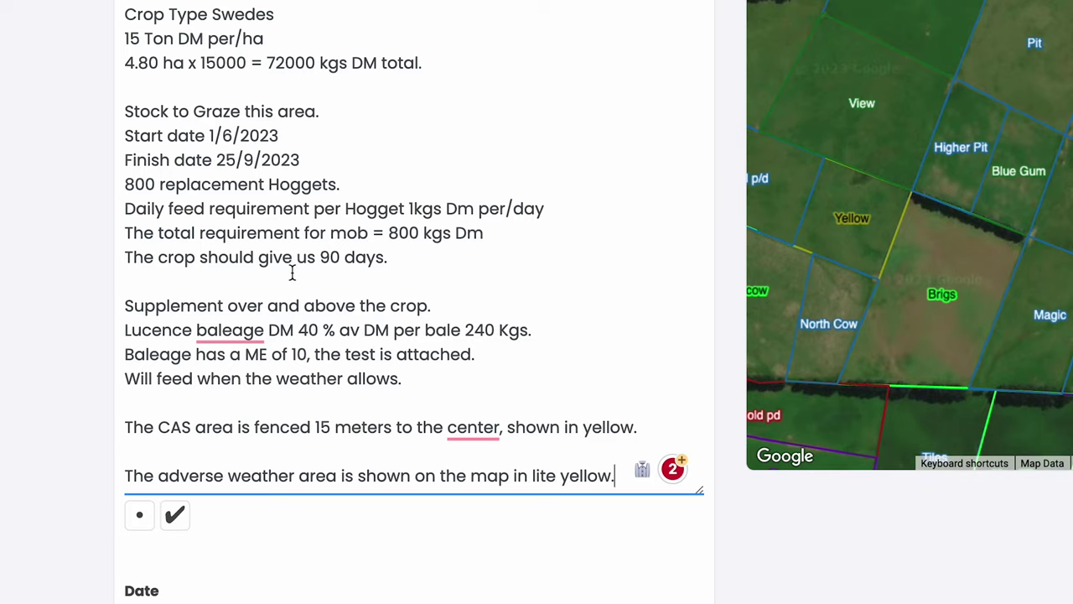
scroll(292, 273, up, 2)
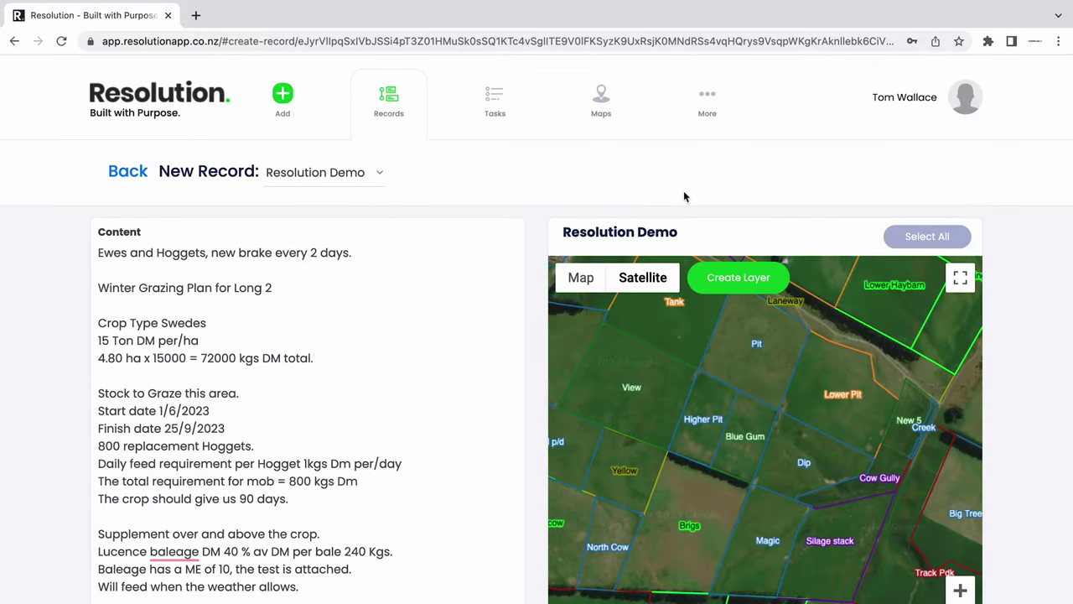
click(729, 277)
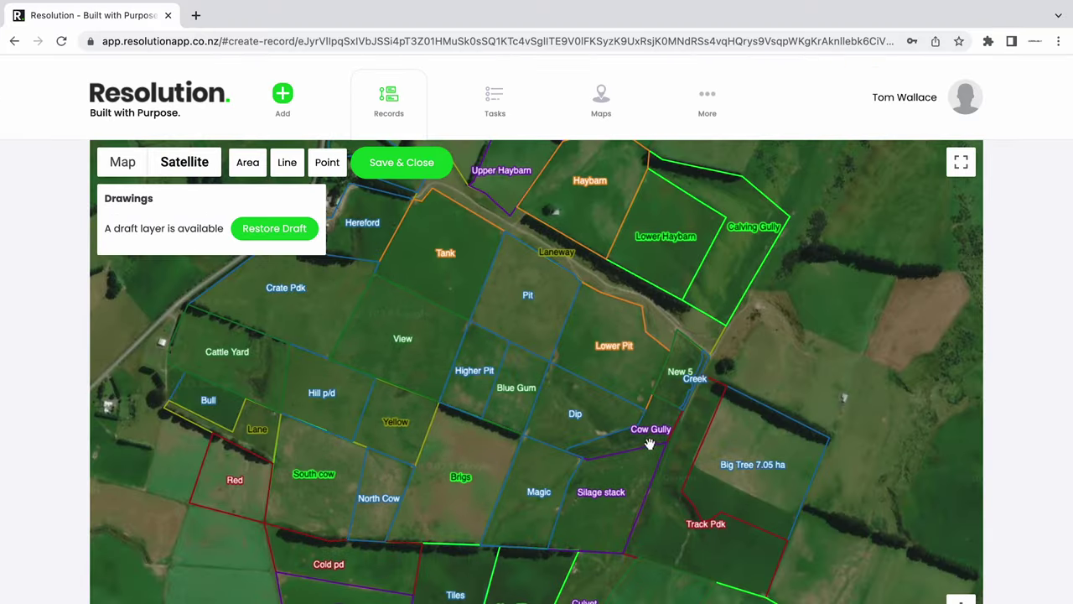
- Outline the brake as a four-corner area on the record's map
scroll(570, 383, up, 4)
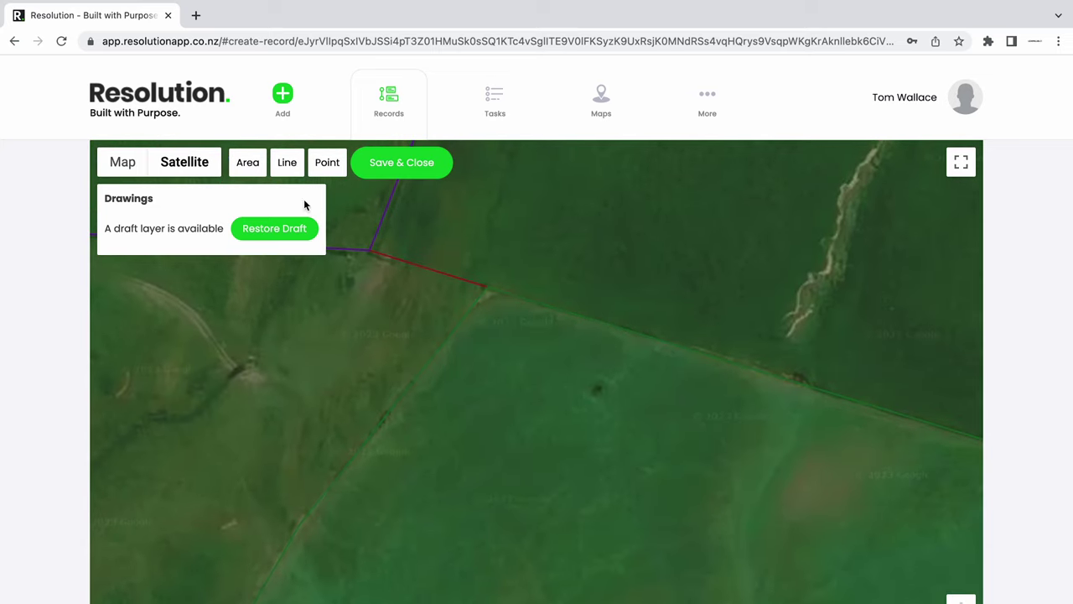
click(256, 168)
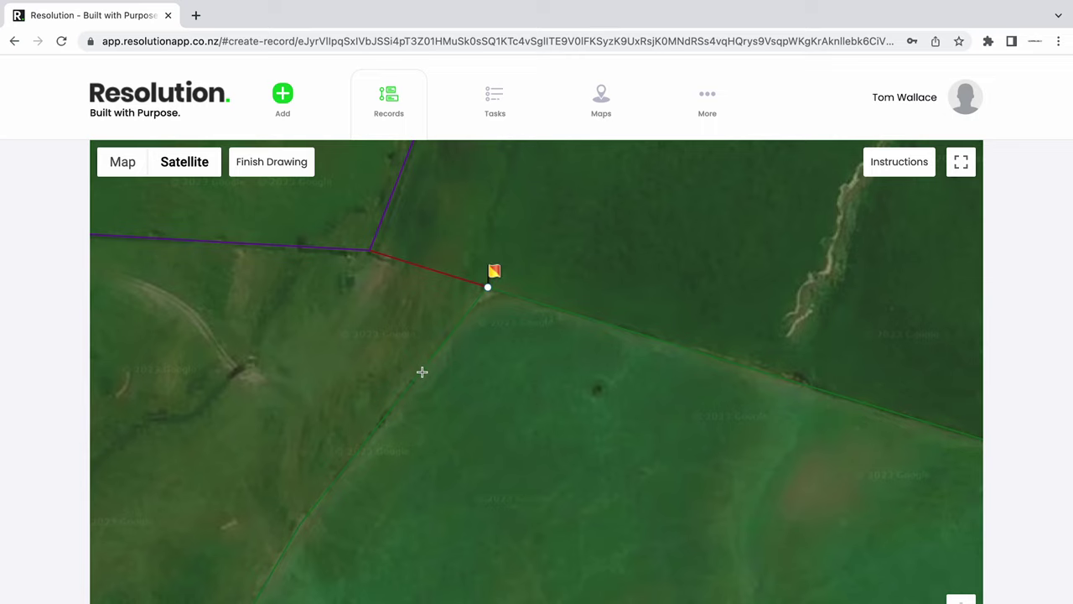
click(398, 401)
drag(609, 451, 511, 407)
click(595, 445)
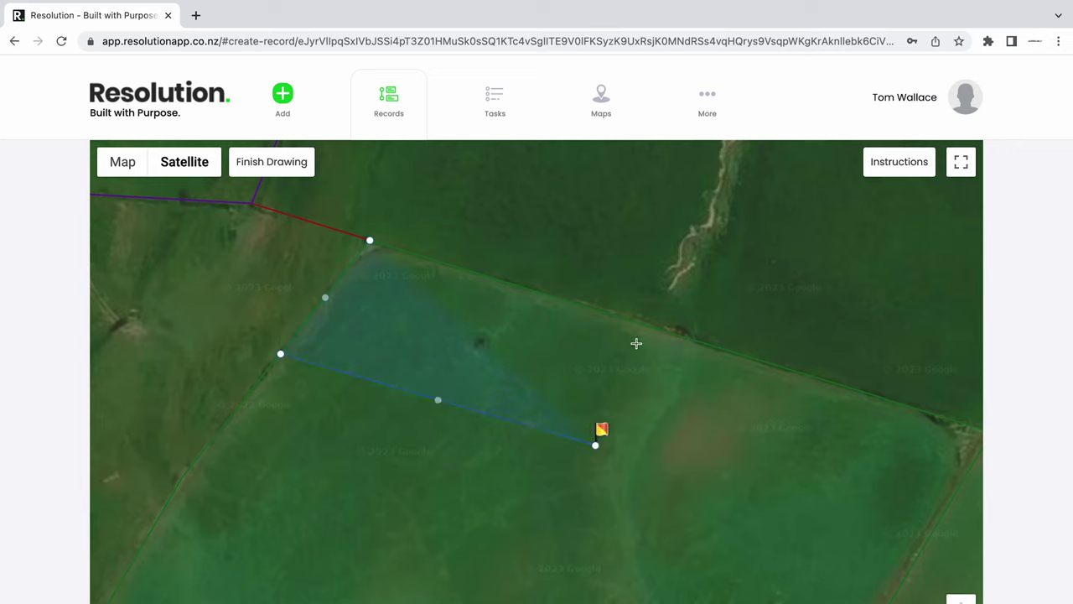
click(643, 326)
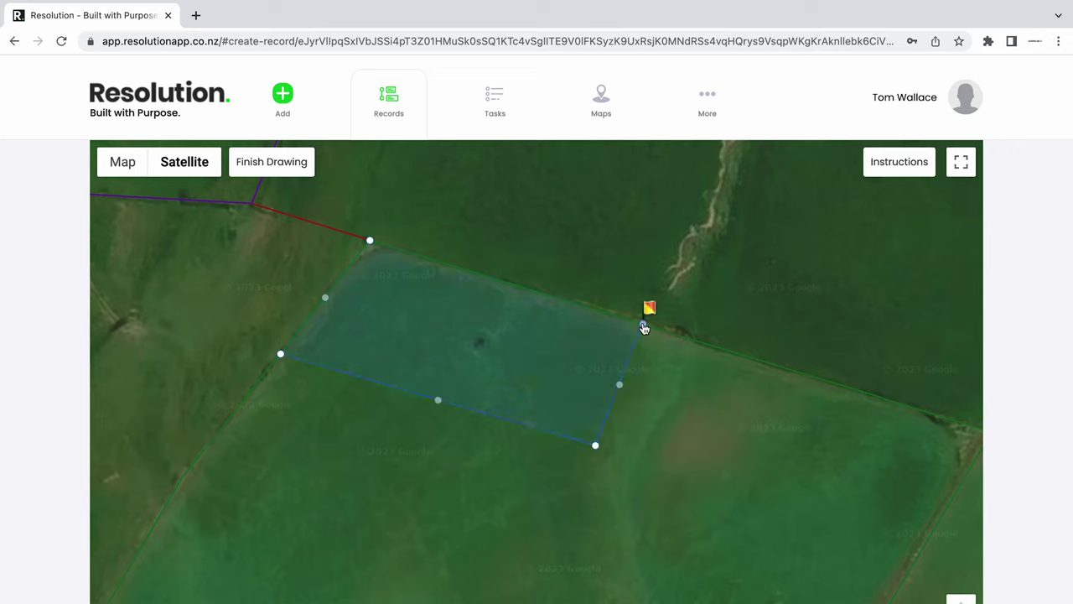
click(370, 240)
- Name the 0.33 ha area Brake 1, colour it HighlighterYellow and save it
double_click(140, 226)
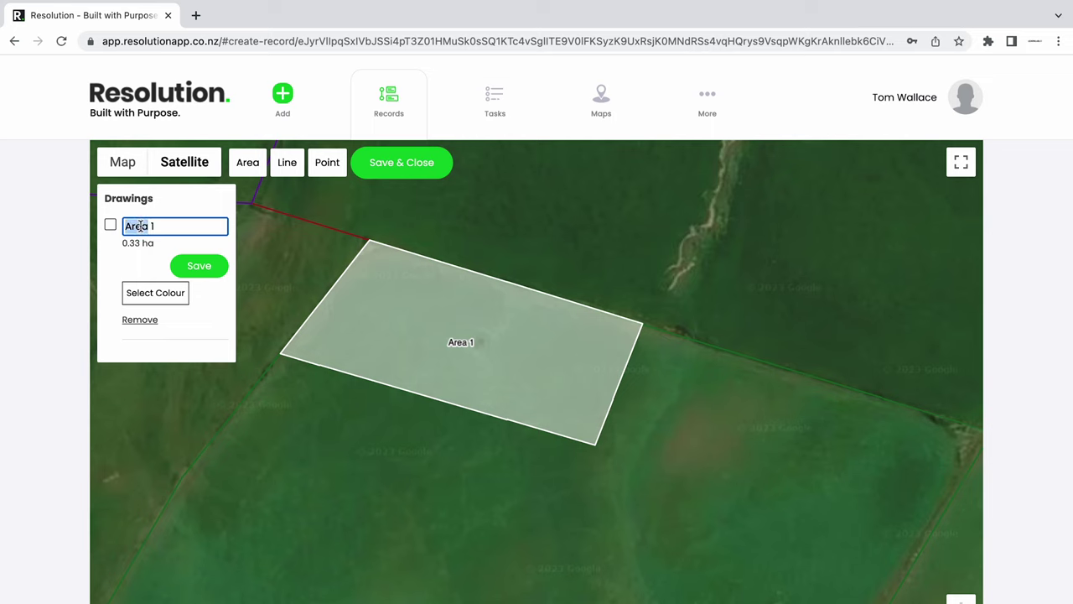
click(156, 294)
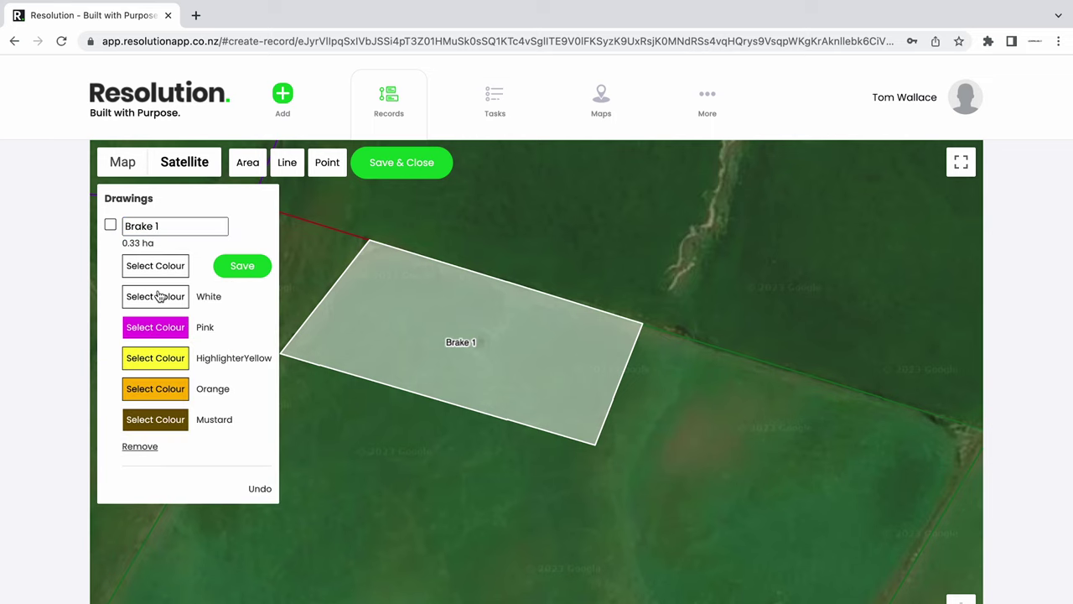
click(176, 358)
click(242, 266)
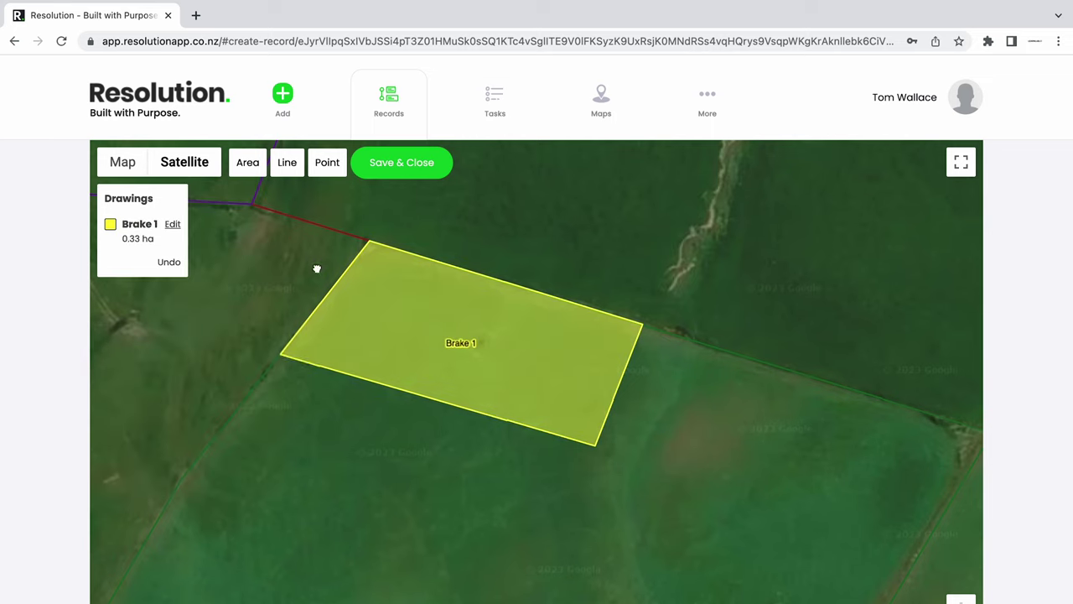
scroll(318, 298, up, 3)
click(248, 166)
- Outline a large area and name it 'Adverse Weather Area for Feeding'
click(301, 450)
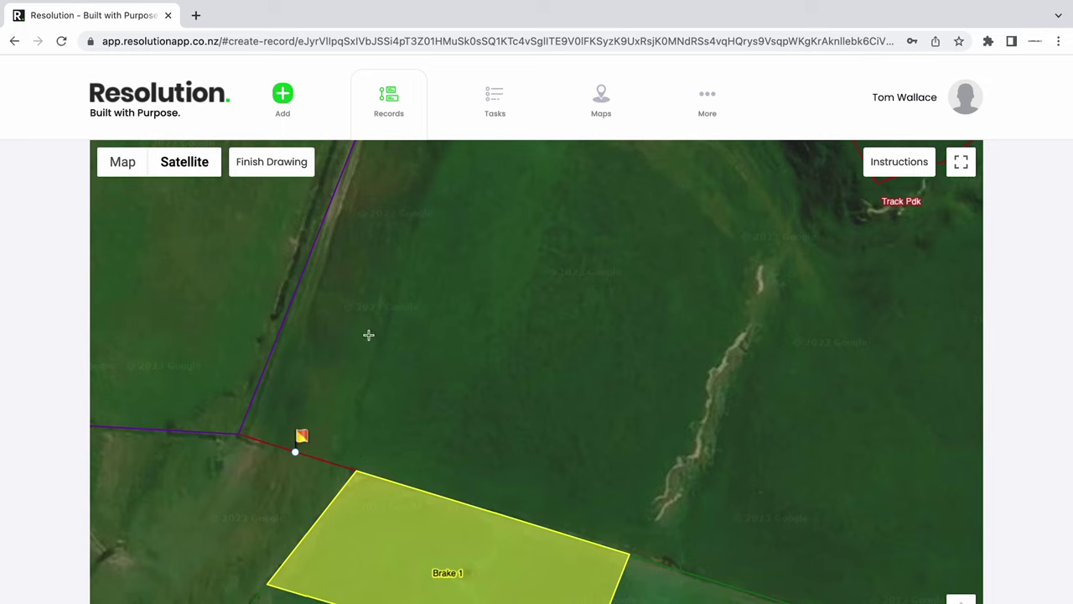
click(352, 278)
click(403, 181)
click(549, 201)
click(683, 250)
click(707, 308)
click(630, 490)
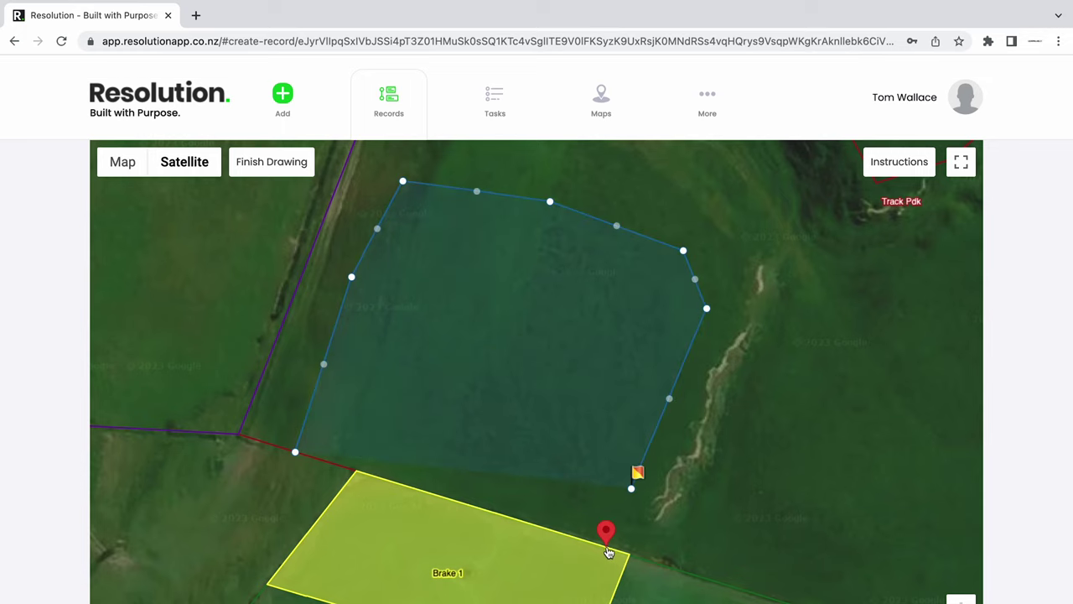
click(608, 545)
click(295, 452)
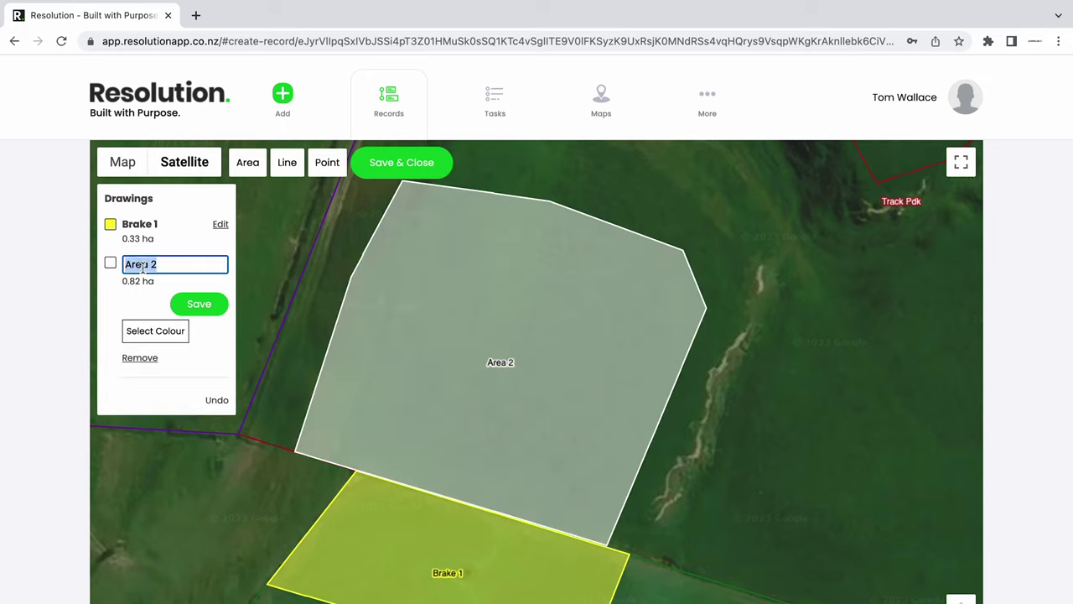
text(Adverse Weather Area for Feeding)
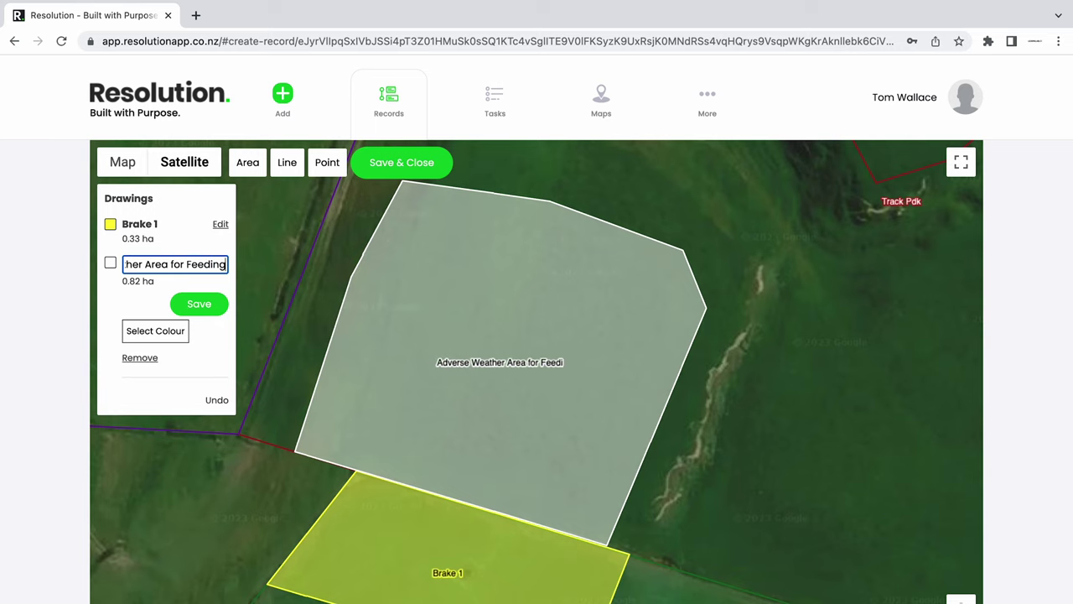
key(Return)
- Draw a pink 0.04 ha area named Shelter near Brake 1's west corner
drag(352, 469, 532, 333)
click(247, 162)
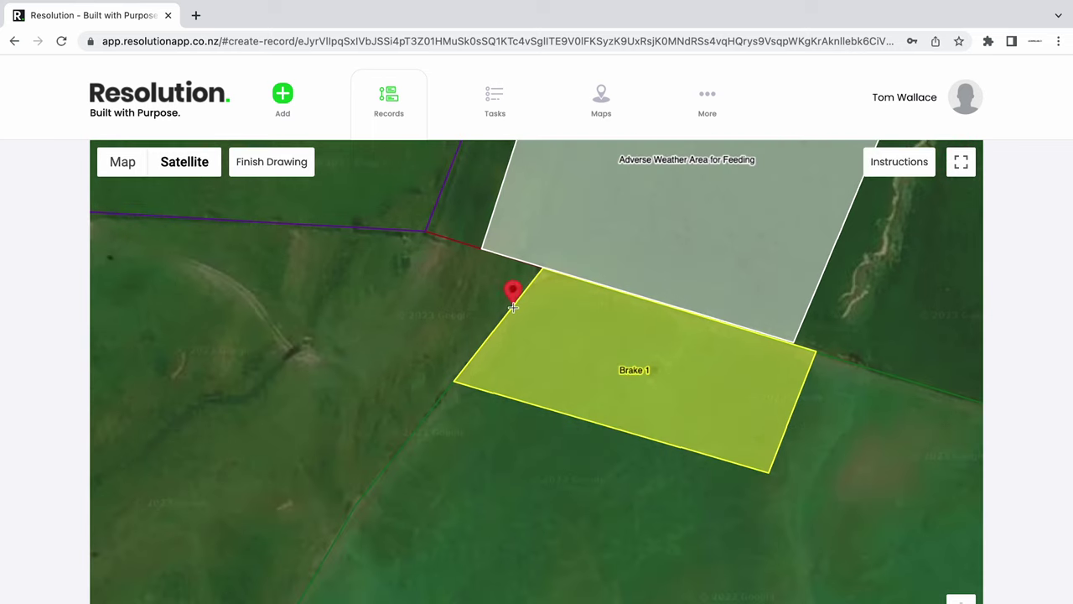
click(514, 308)
click(463, 287)
click(403, 362)
click(453, 382)
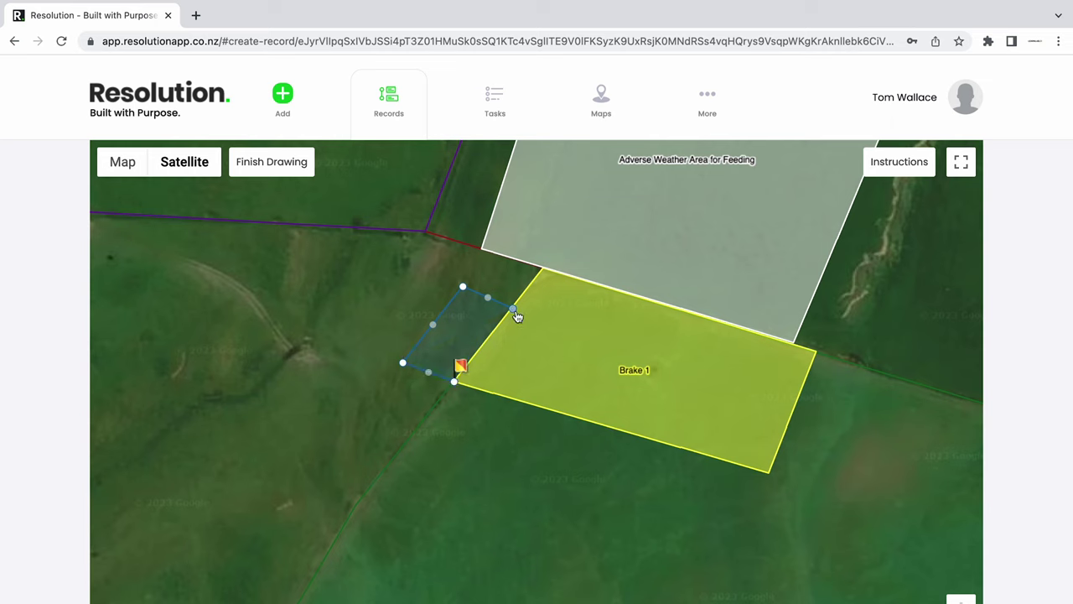
click(514, 310)
text(Shelter)
click(156, 369)
click(156, 403)
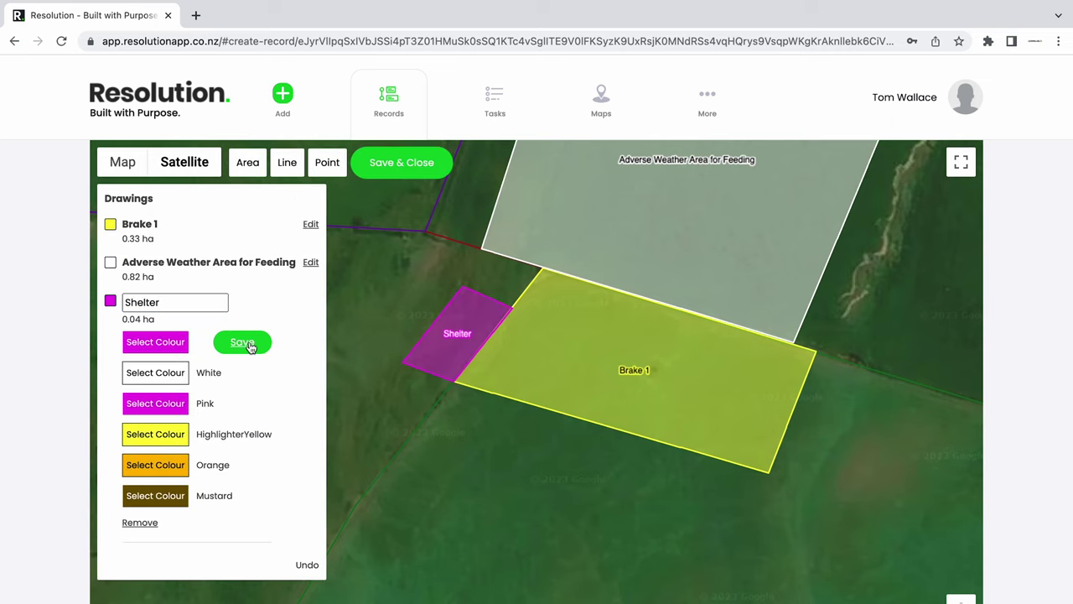
click(245, 340)
- Outline the strip running south from Brake 1's corner as a new area
drag(475, 467, 326, 378)
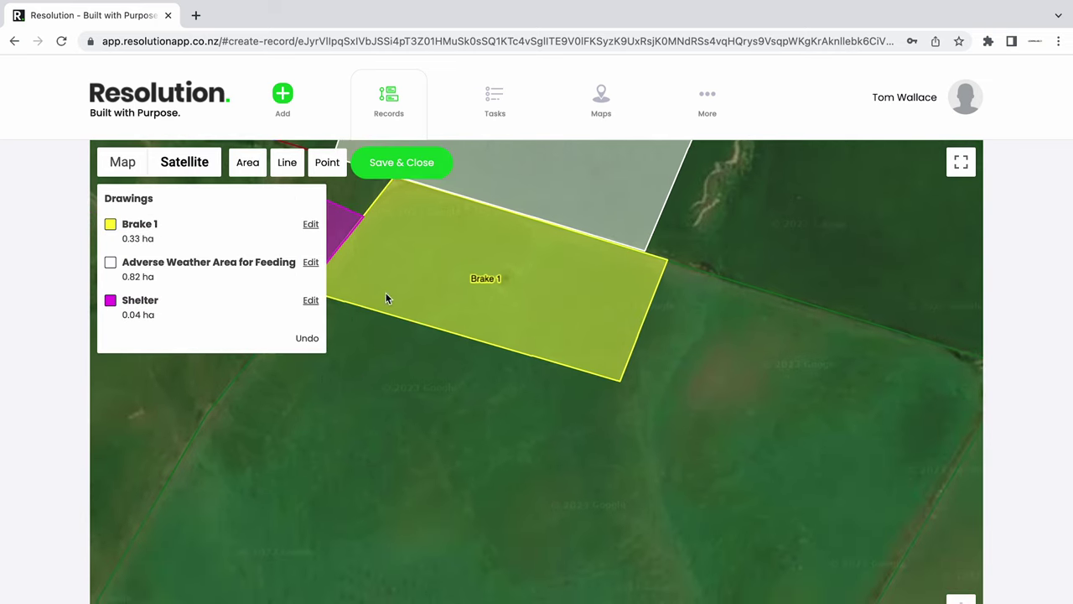
click(287, 162)
drag(620, 431, 620, 294)
click(621, 256)
click(623, 364)
click(640, 436)
click(663, 522)
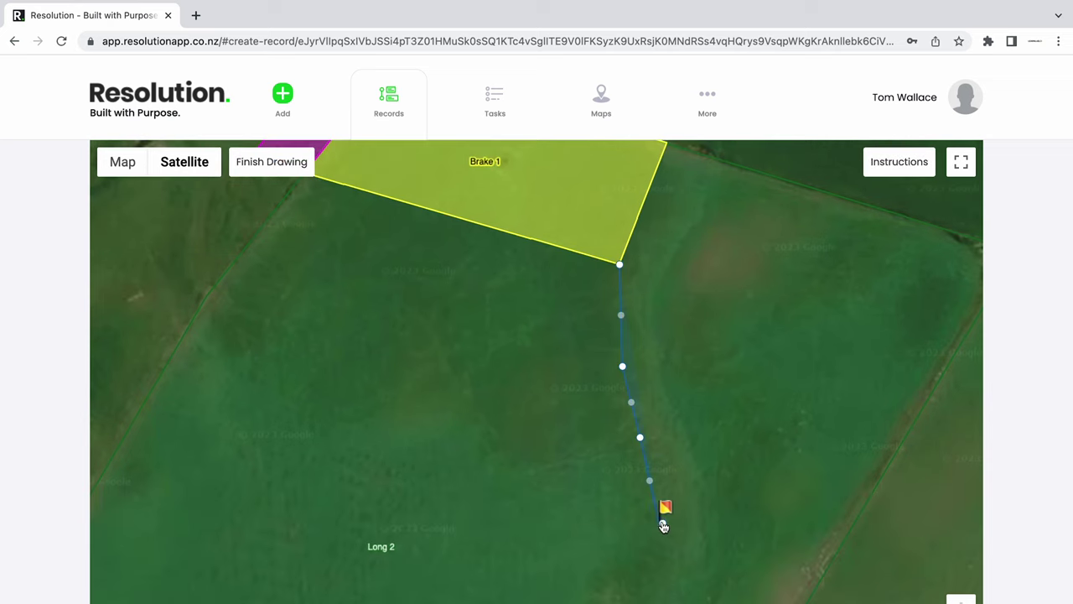
drag(663, 523, 628, 422)
scroll(628, 422, down, 3)
scroll(582, 509, up, 5)
click(584, 554)
click(635, 566)
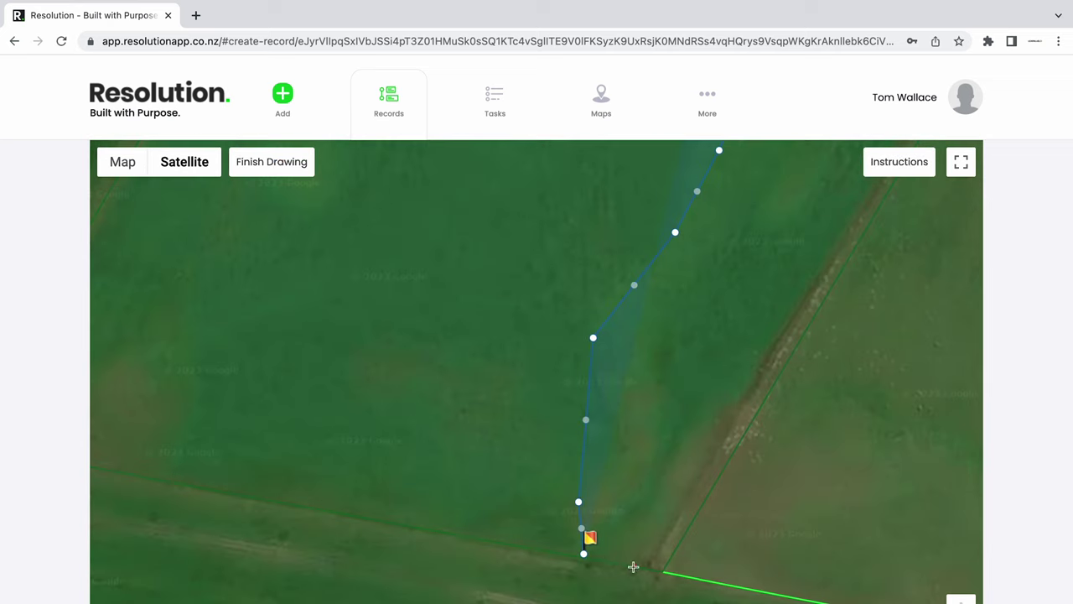
click(681, 433)
click(671, 361)
click(713, 286)
scroll(699, 269, down, 2)
drag(699, 268, 694, 448)
scroll(695, 252, up, 2)
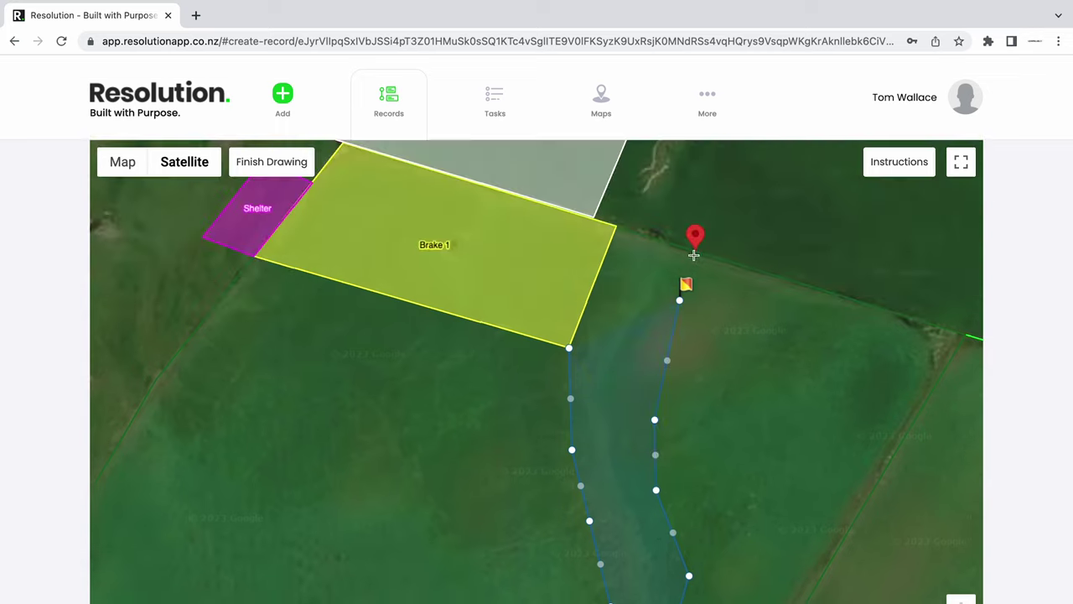
double_click(617, 216)
- Name the 0.65 ha strip CSA, colour it Orange and save it
text(CSA)
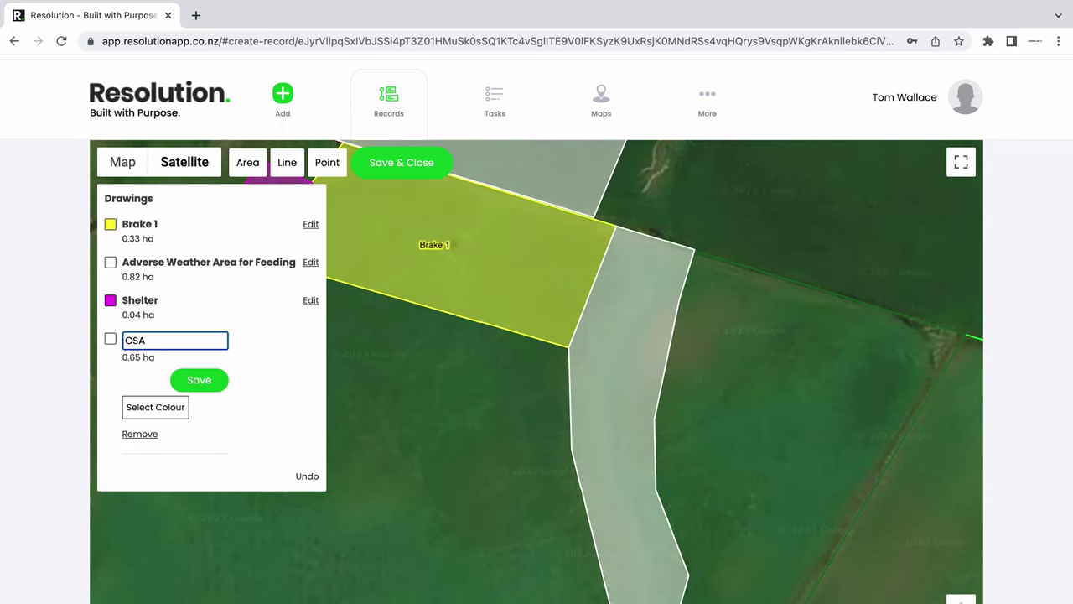
click(155, 406)
click(156, 498)
click(243, 380)
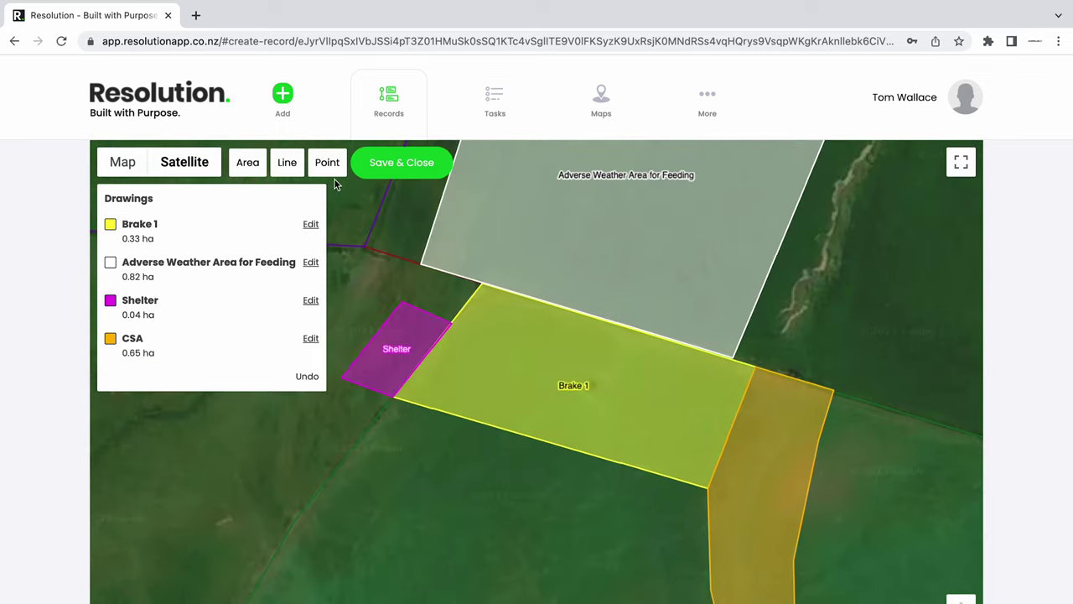
click(329, 164)
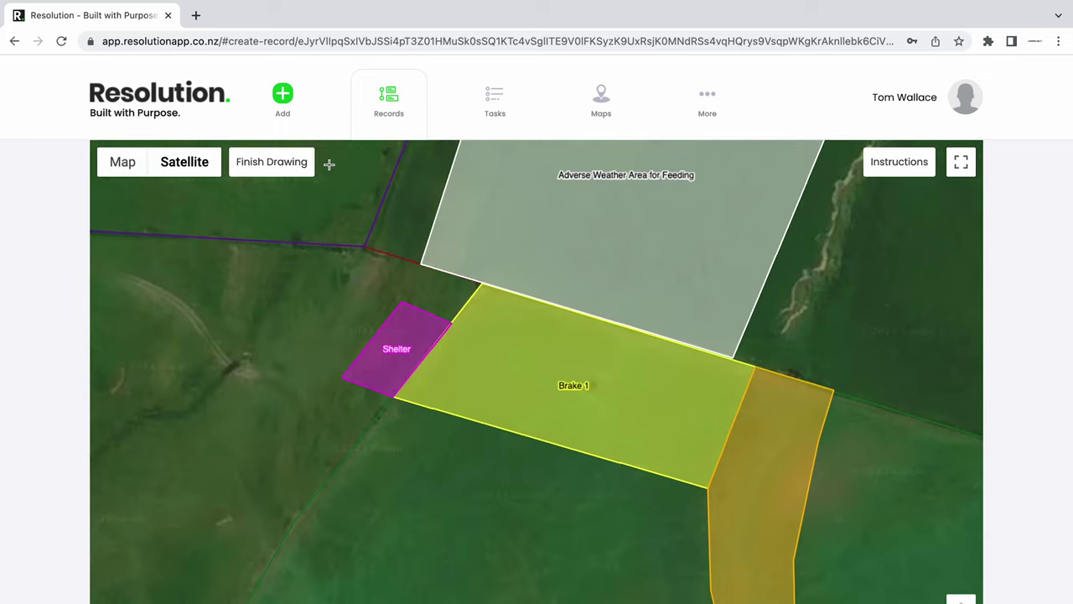
- Add two mustard points named Trough, at Brake 1's top corner and southwest of Shelter
click(483, 302)
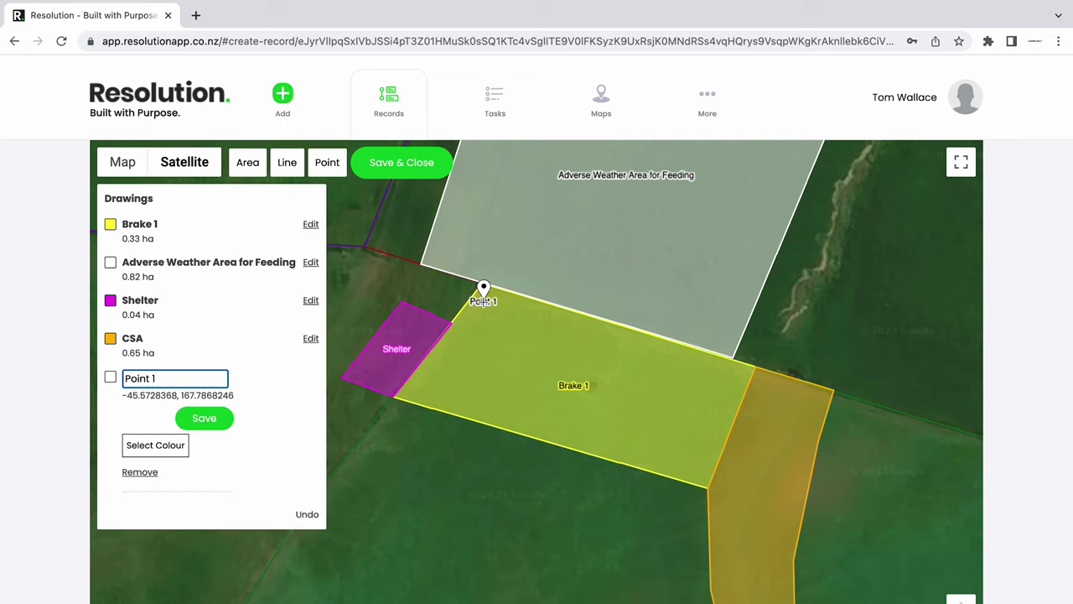
triple_click(148, 378)
text(Trogugh)
click(155, 444)
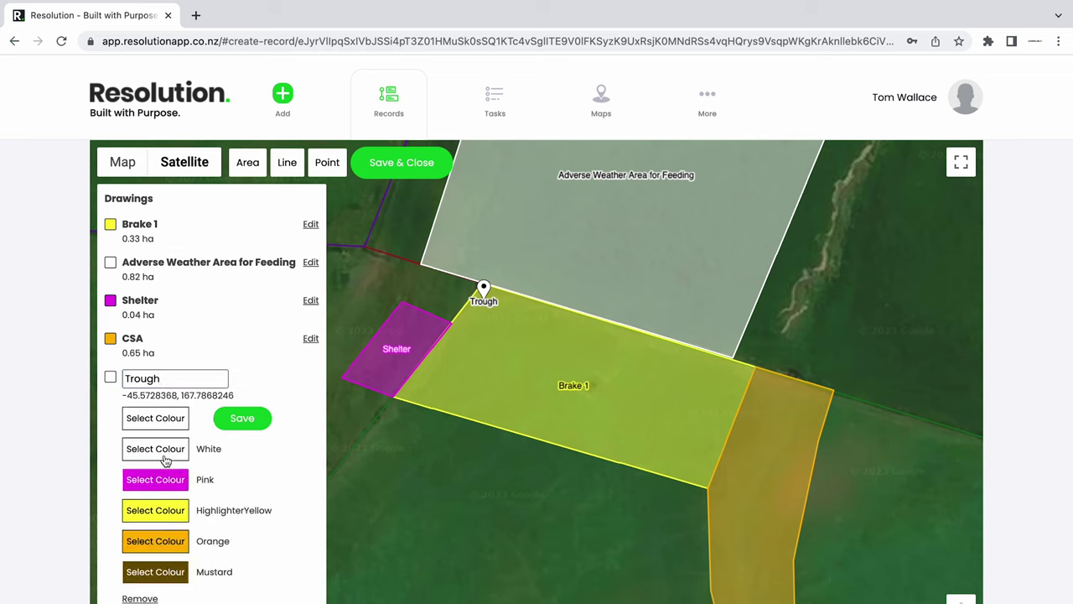
click(160, 573)
click(204, 417)
click(327, 163)
drag(328, 530, 419, 379)
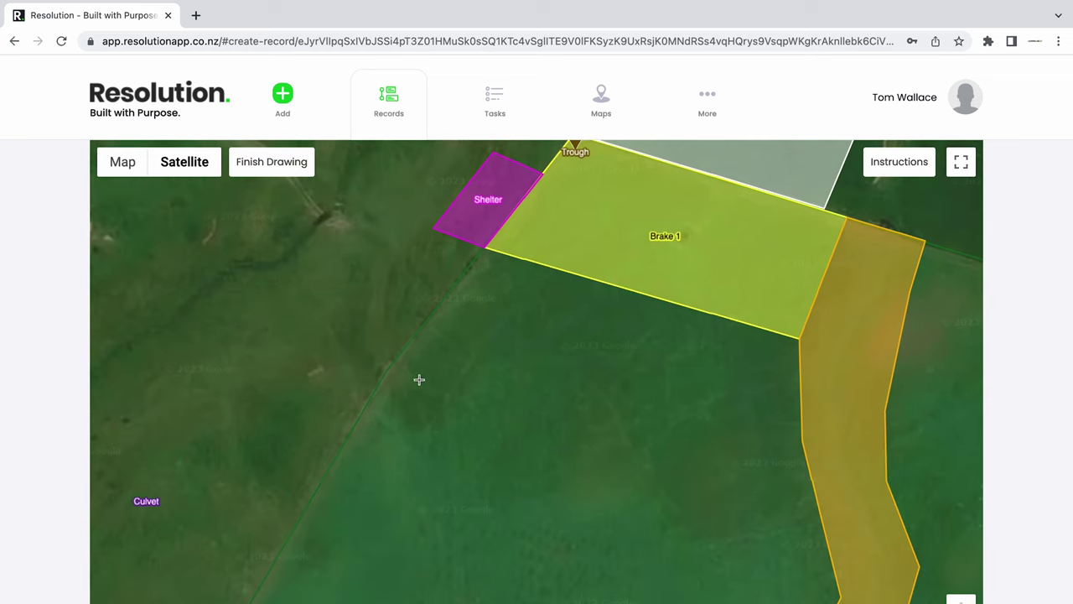
click(403, 392)
triple_click(176, 416)
text(Trough)
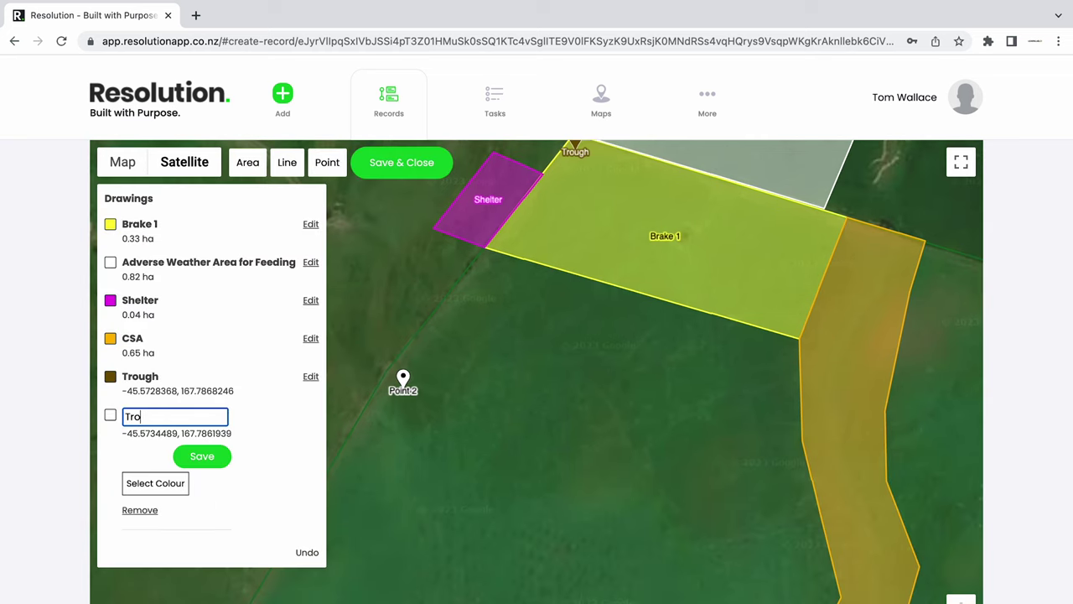
click(155, 456)
click(155, 599)
click(242, 456)
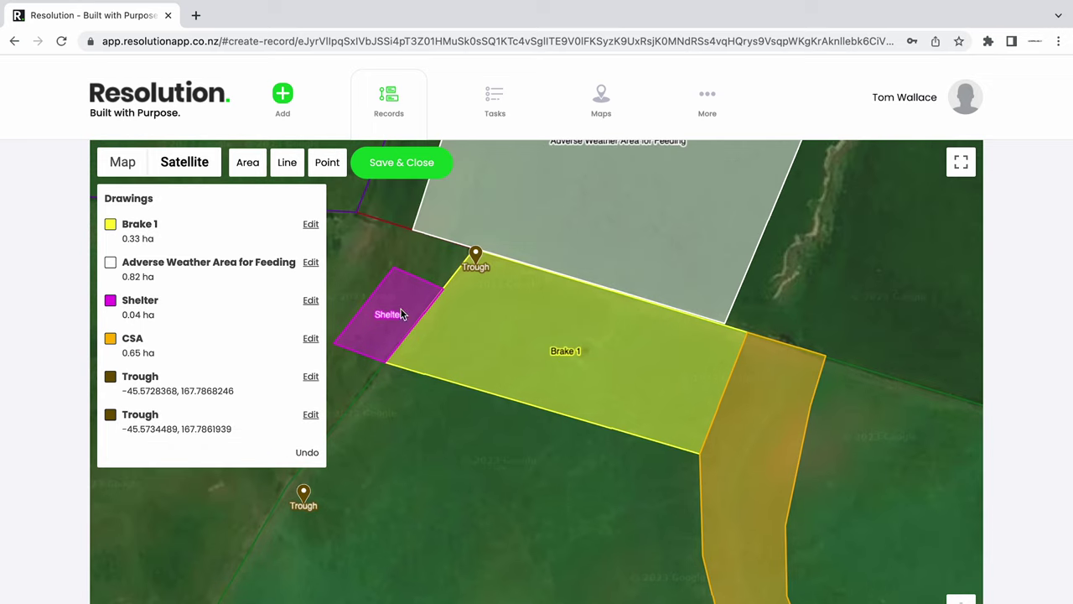
- Draw three unnamed lines (17, 7 and 8 m) forming an arrow inside Brake 1, then keep the drawings
click(288, 162)
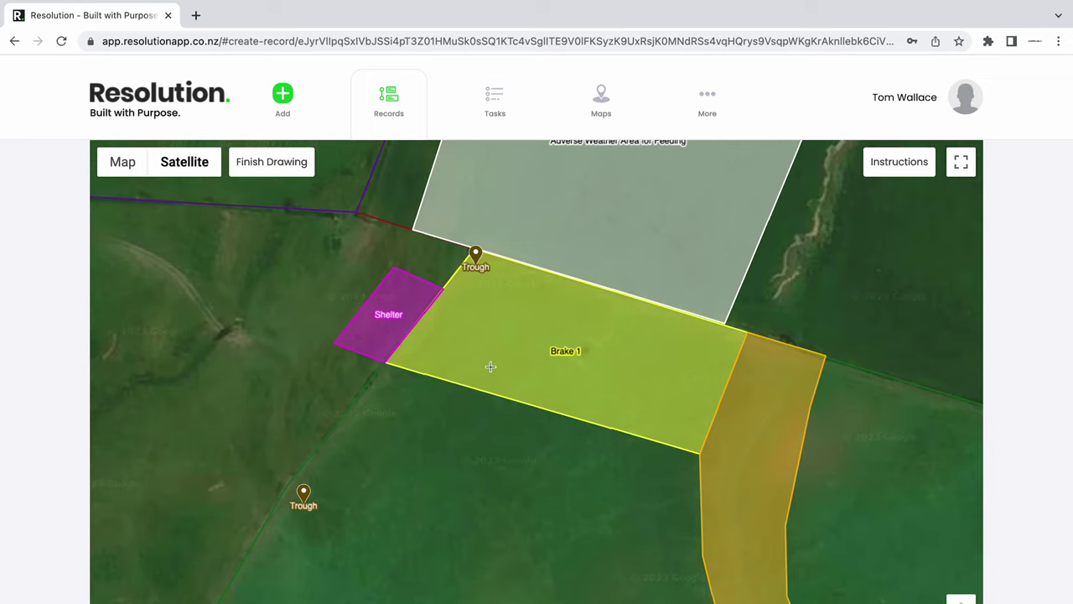
click(492, 431)
click(492, 431)
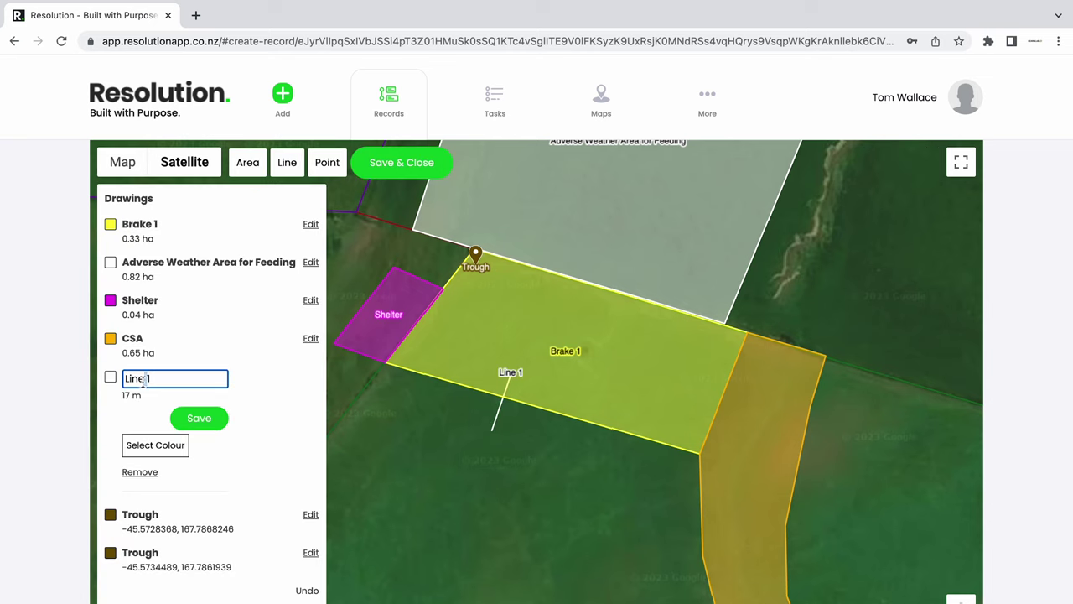
key(BackSpace)
click(205, 416)
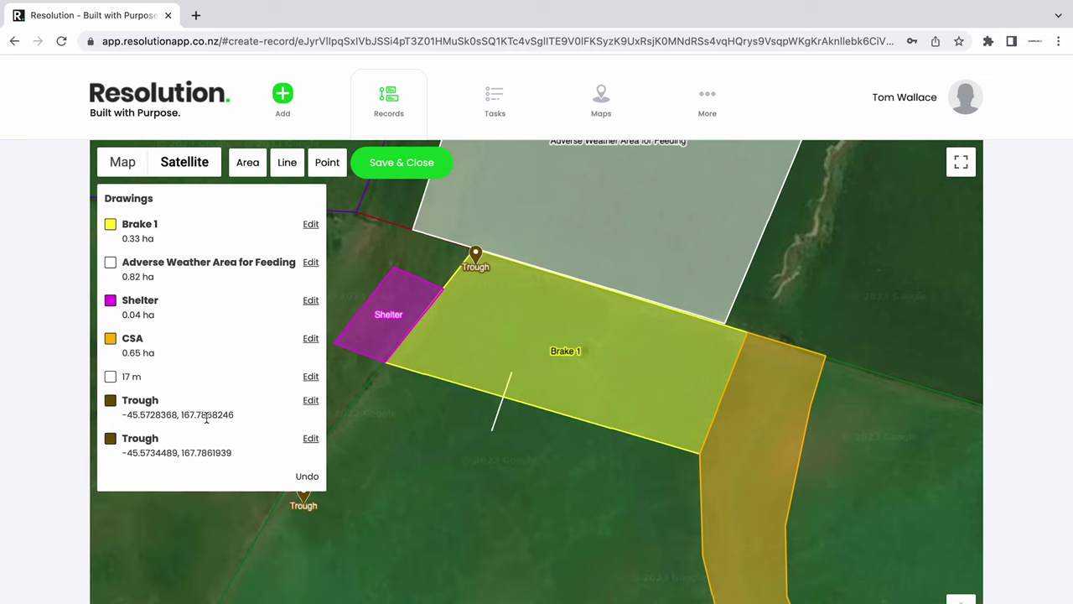
click(293, 174)
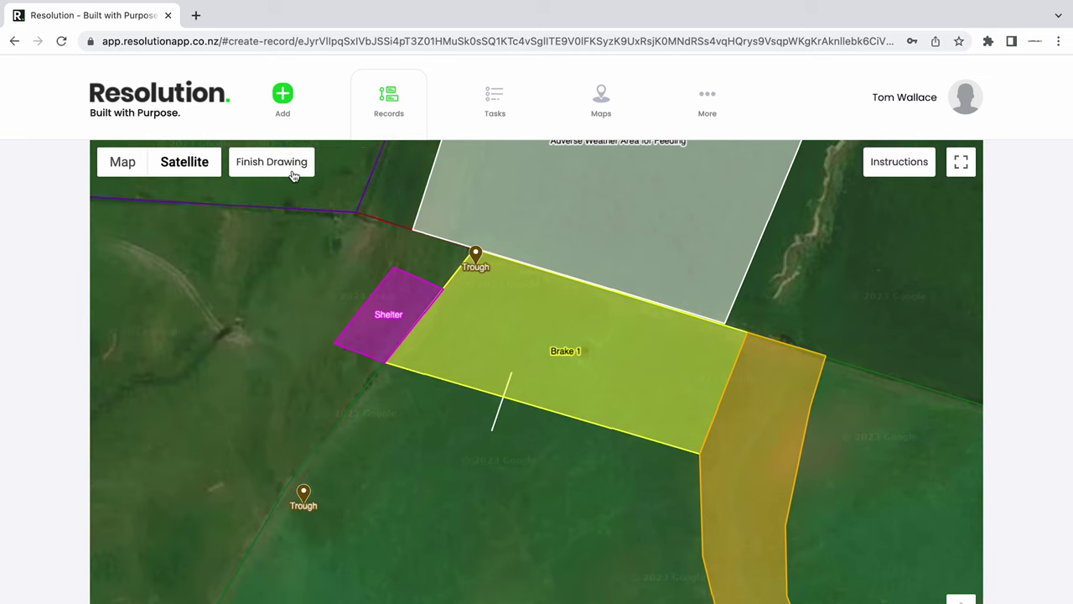
click(492, 428)
double_click(487, 406)
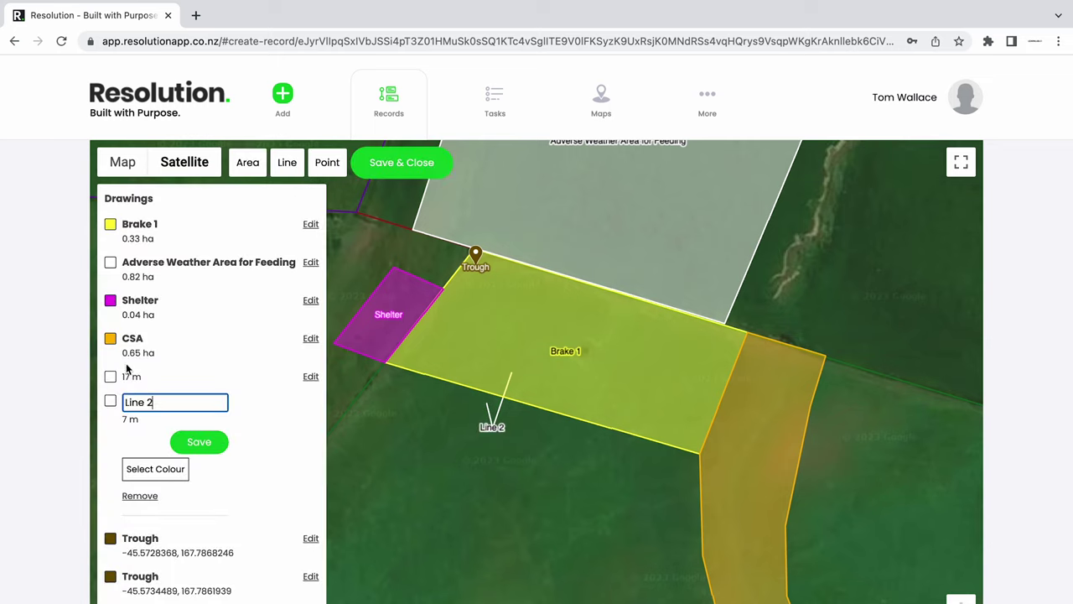
key(BackSpace)
click(198, 442)
click(288, 164)
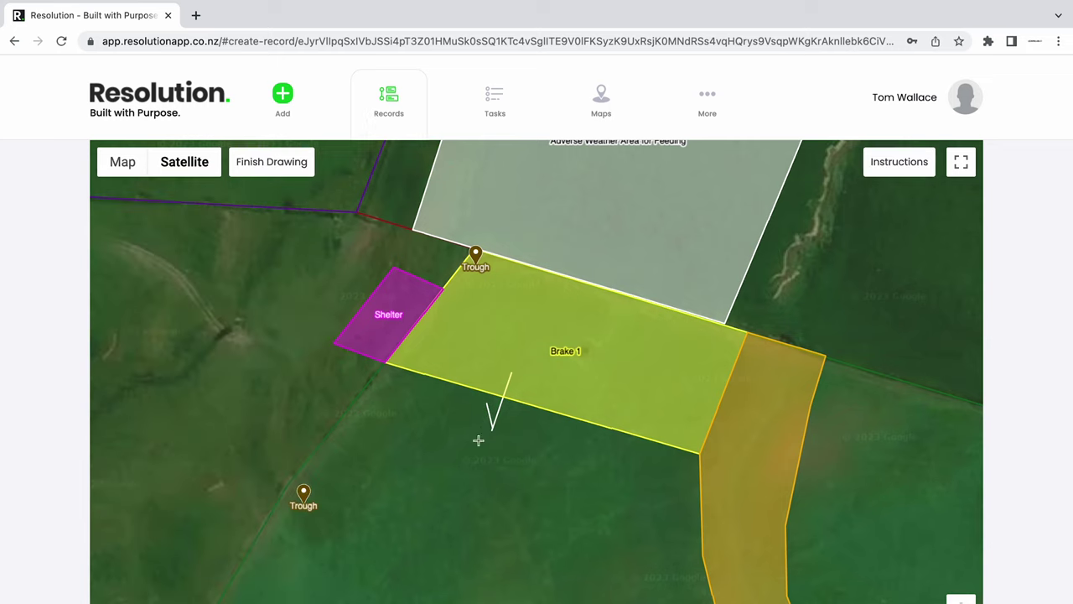
double_click(516, 415)
triple_click(139, 427)
key(BackSpace)
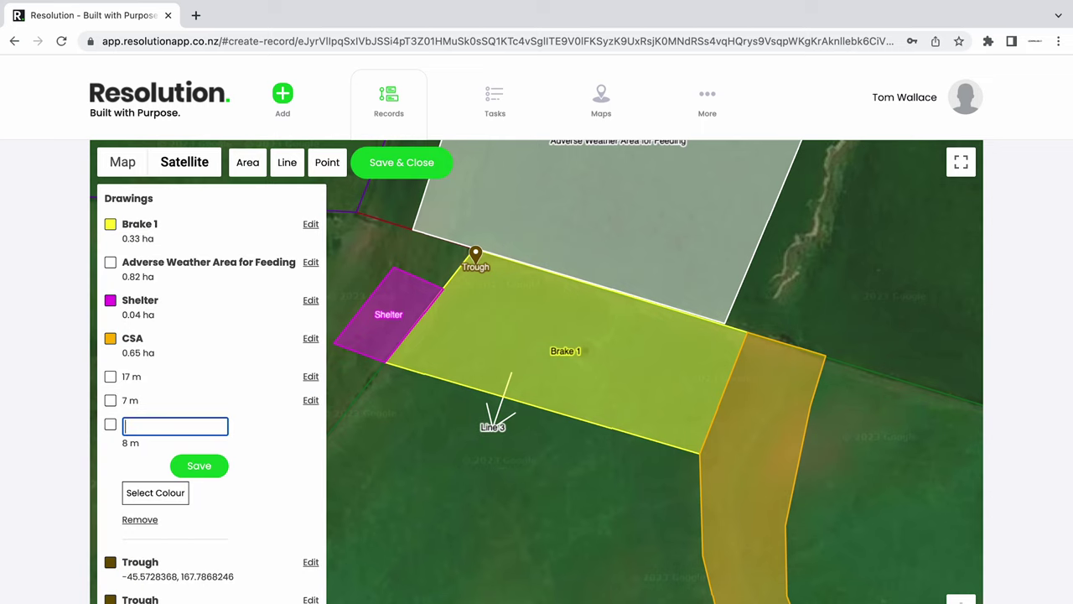
click(211, 469)
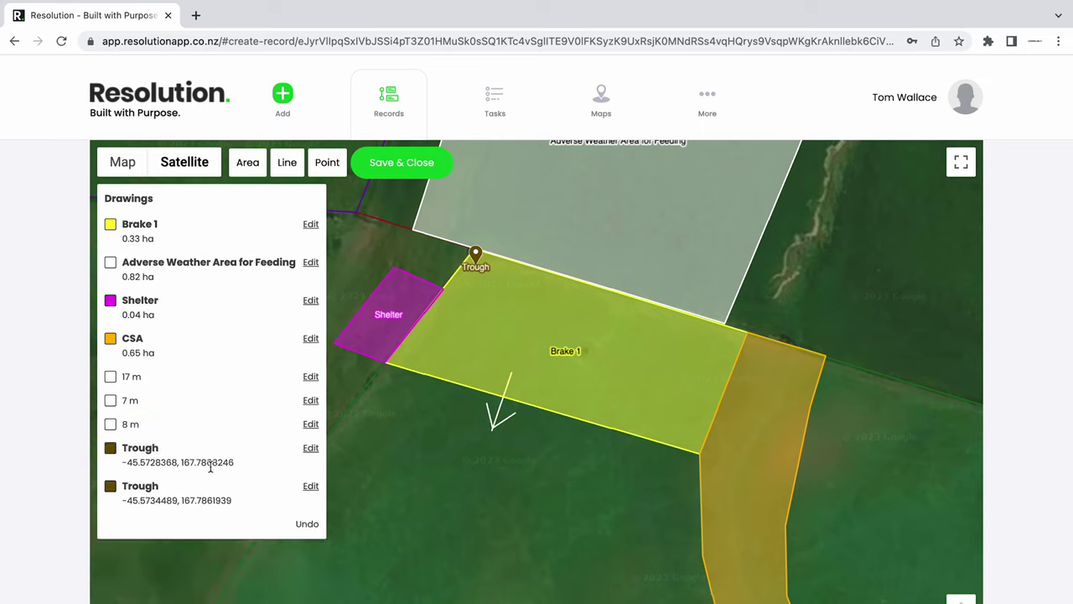
click(429, 168)
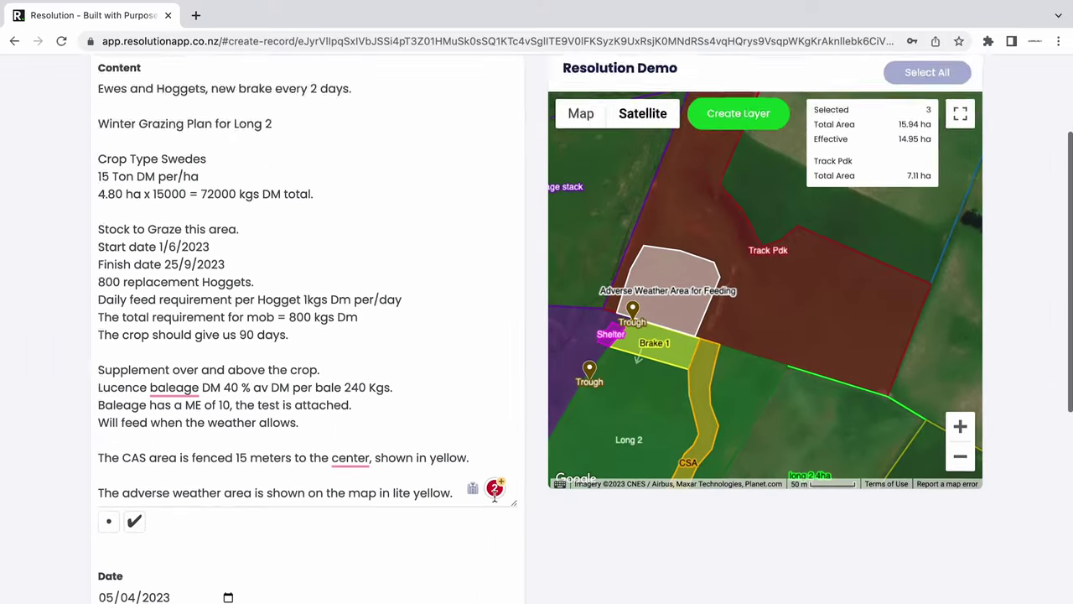
- Save the new record with its WINTER GRAZING PLAN tag and map layer
scroll(184, 573, down, 4)
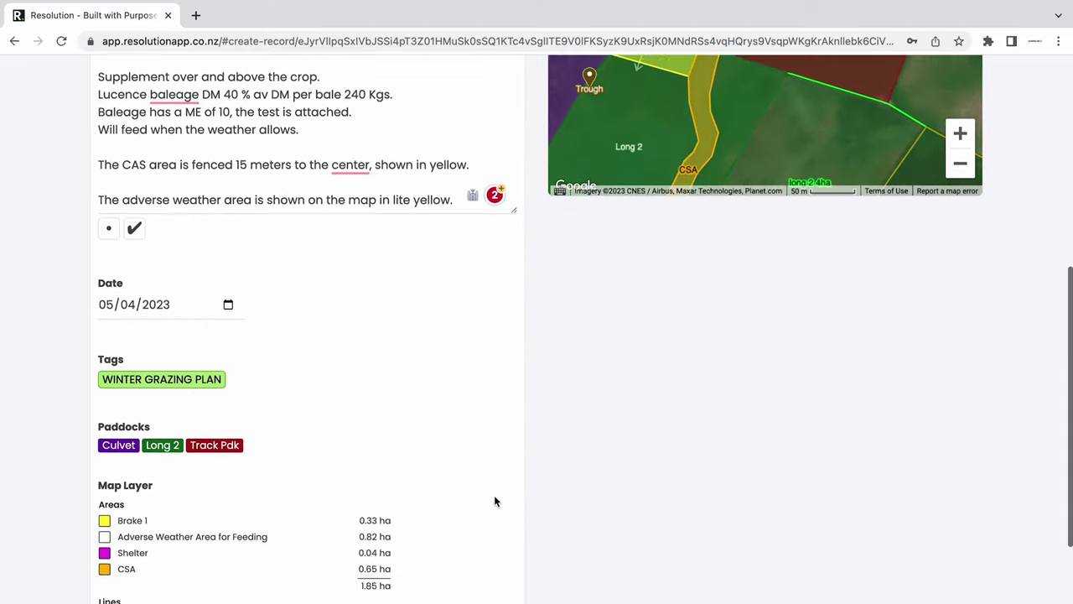
scroll(494, 502, down, 3)
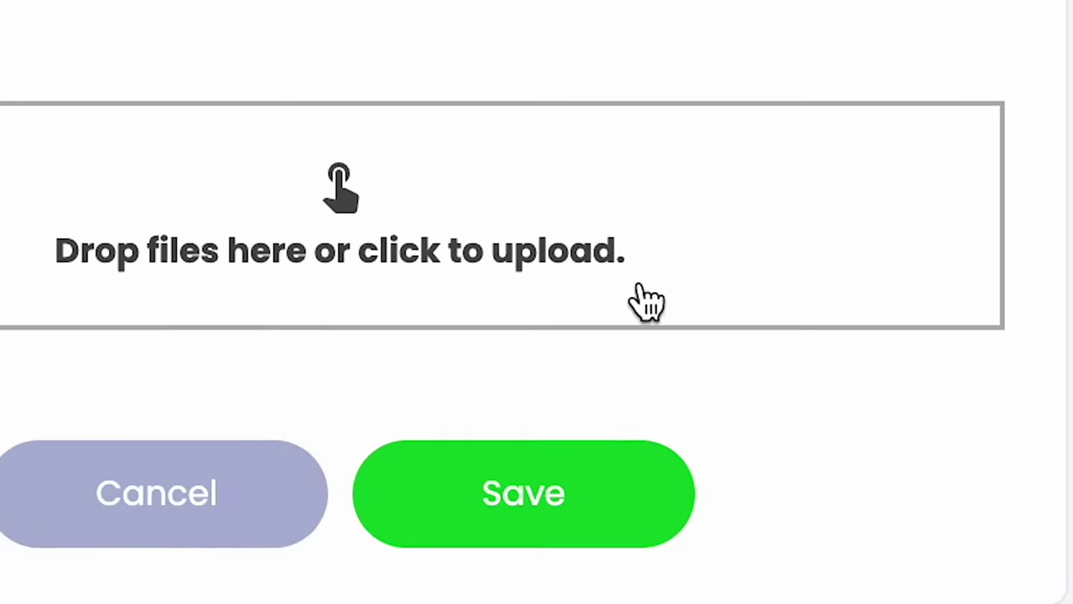
click(551, 523)
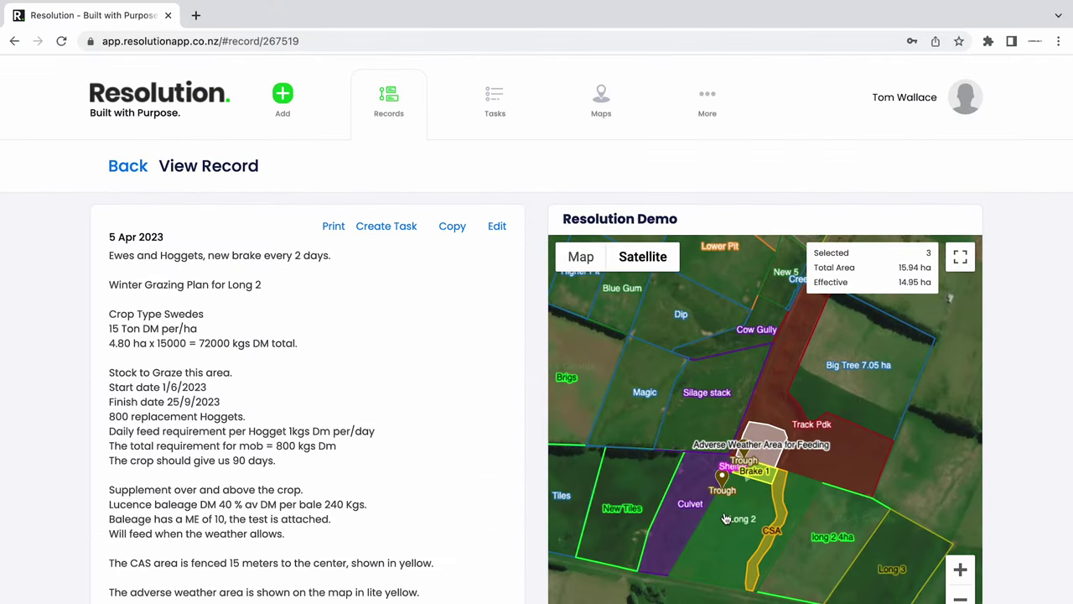
- Zoom into the record's map to see the new Brake point beside Shelter
scroll(727, 519, up, 3)
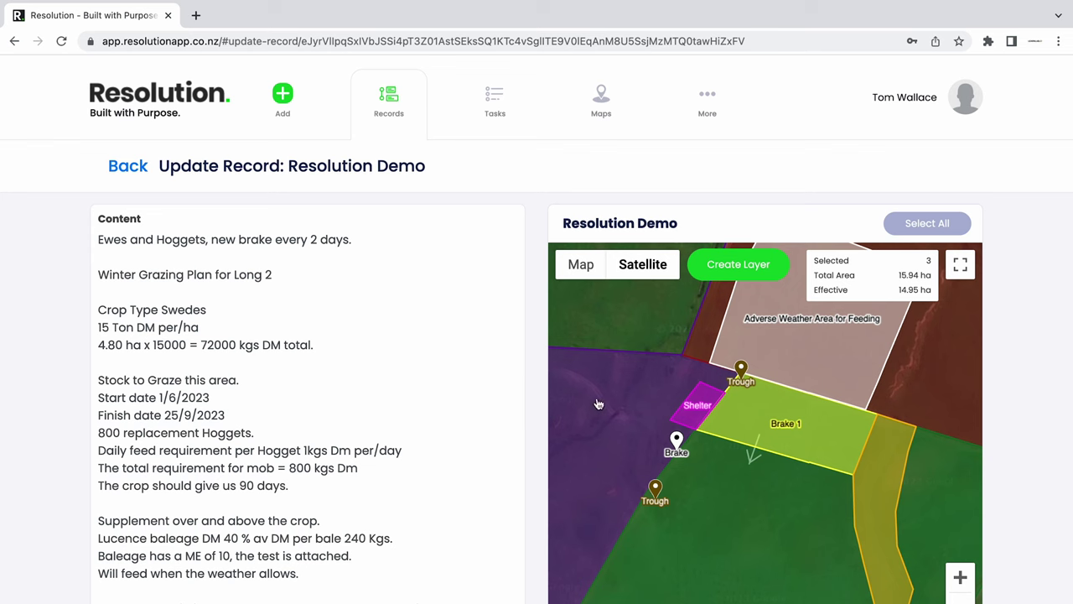
- Outline a 0.15 ha area near the CSA strip and save it as New Brake
click(737, 272)
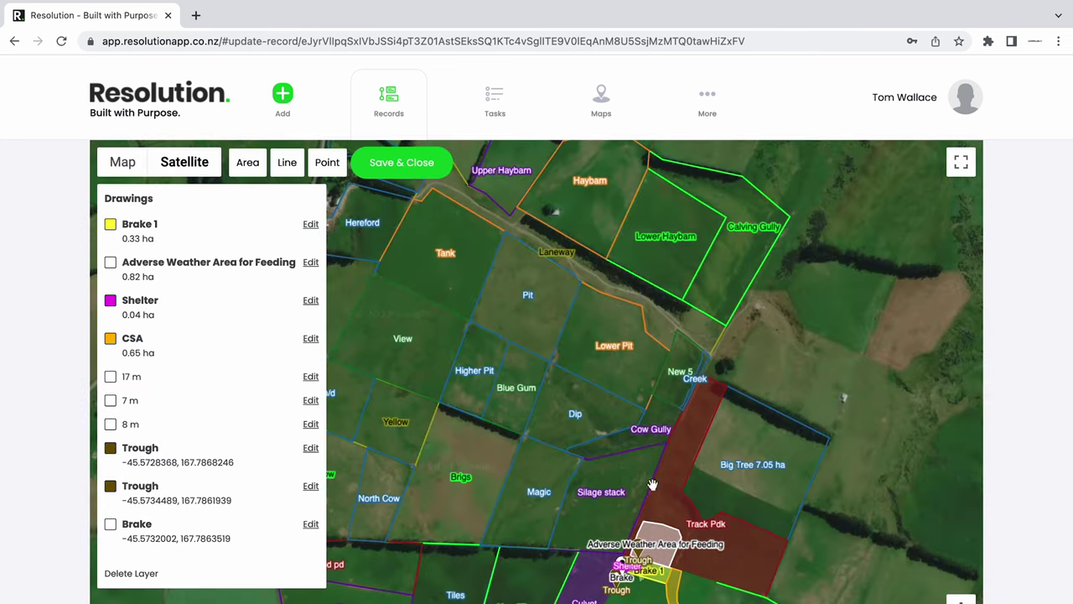
scroll(622, 391, up, 3)
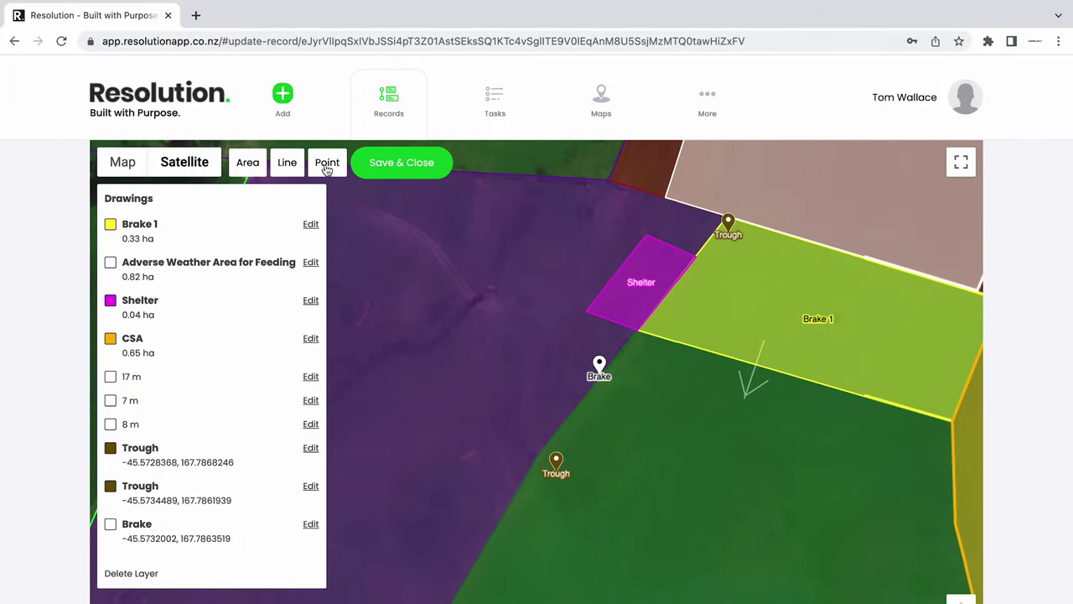
click(248, 164)
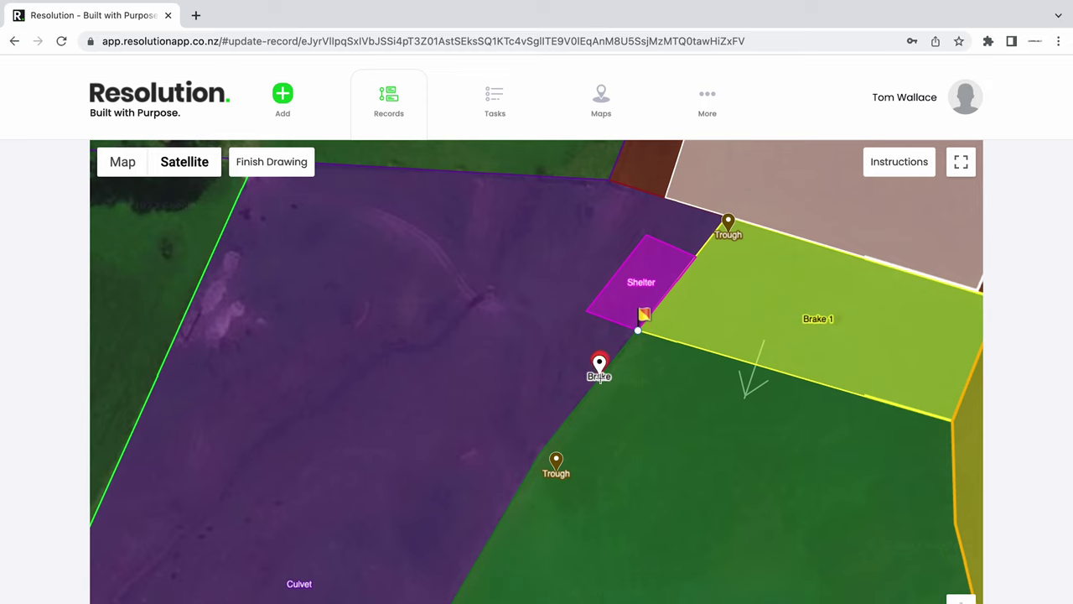
drag(852, 460, 781, 420)
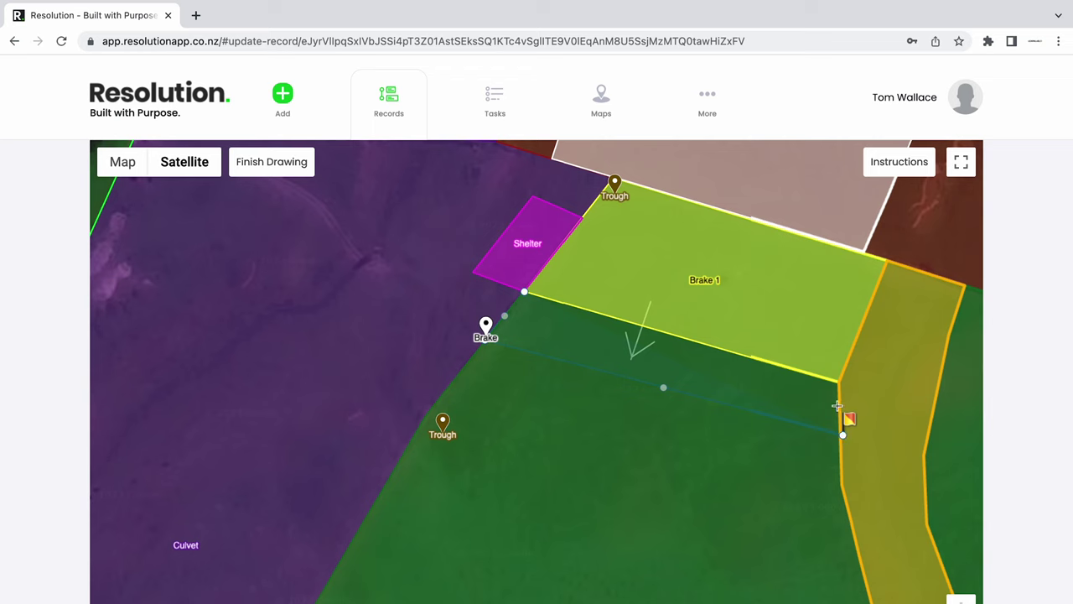
click(520, 288)
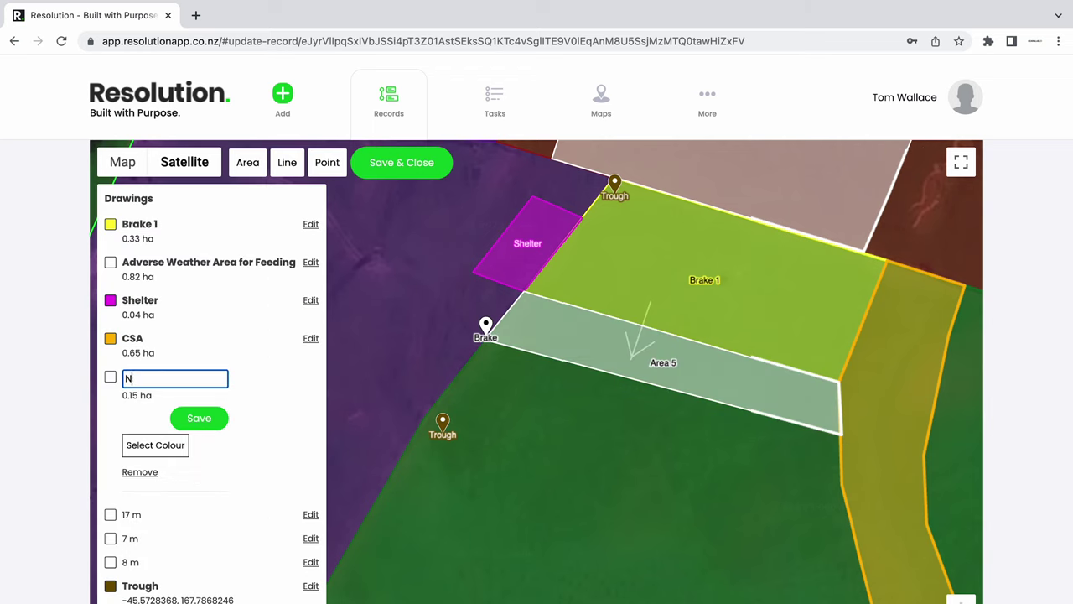
click(198, 418)
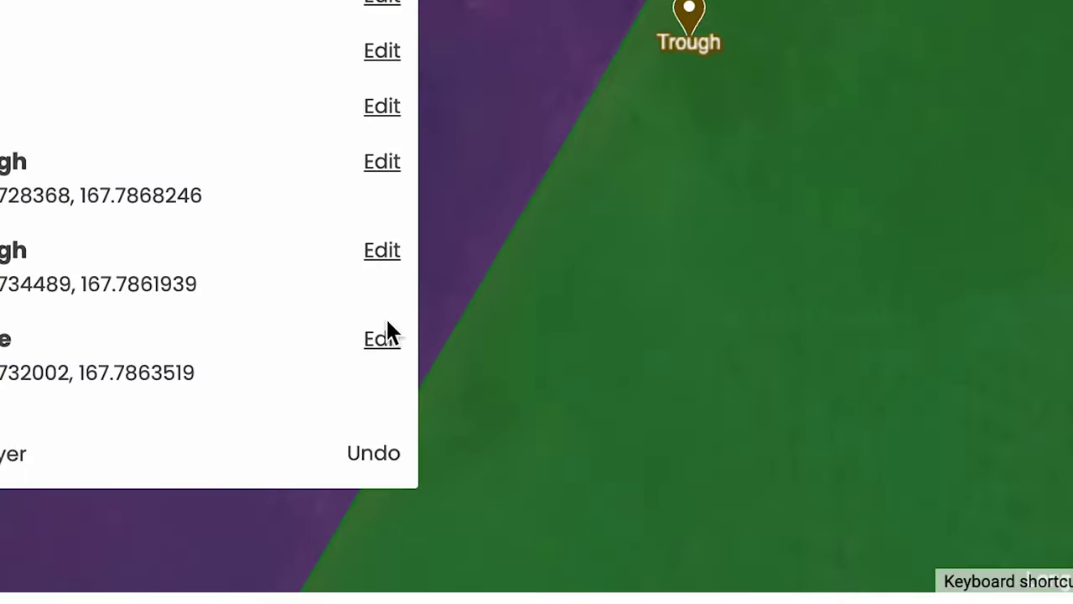
- Delete the stray Brake point and save the map drawings back to the record
click(310, 562)
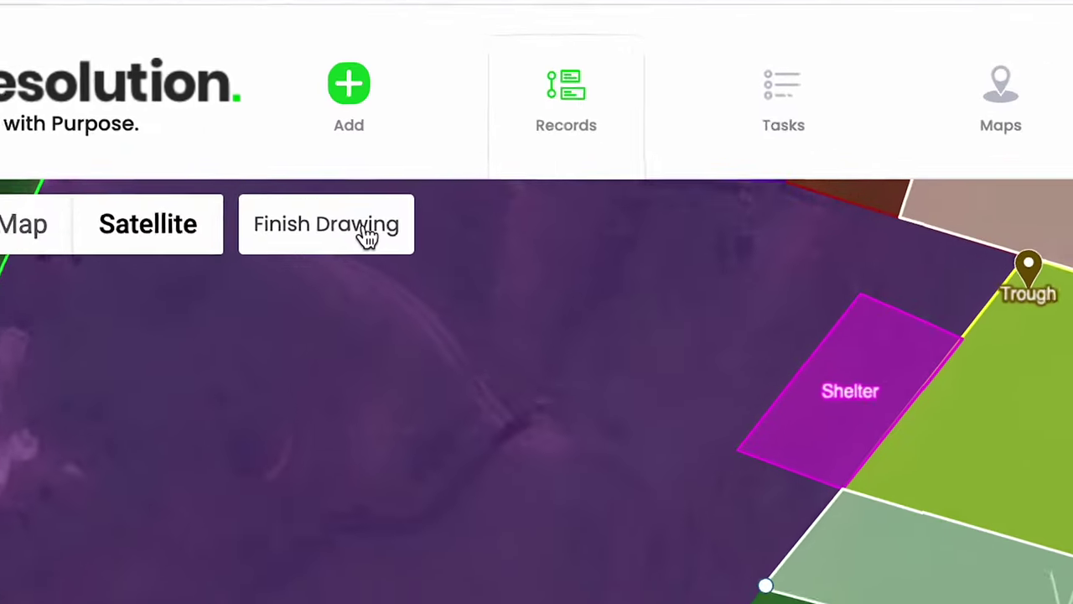
click(285, 165)
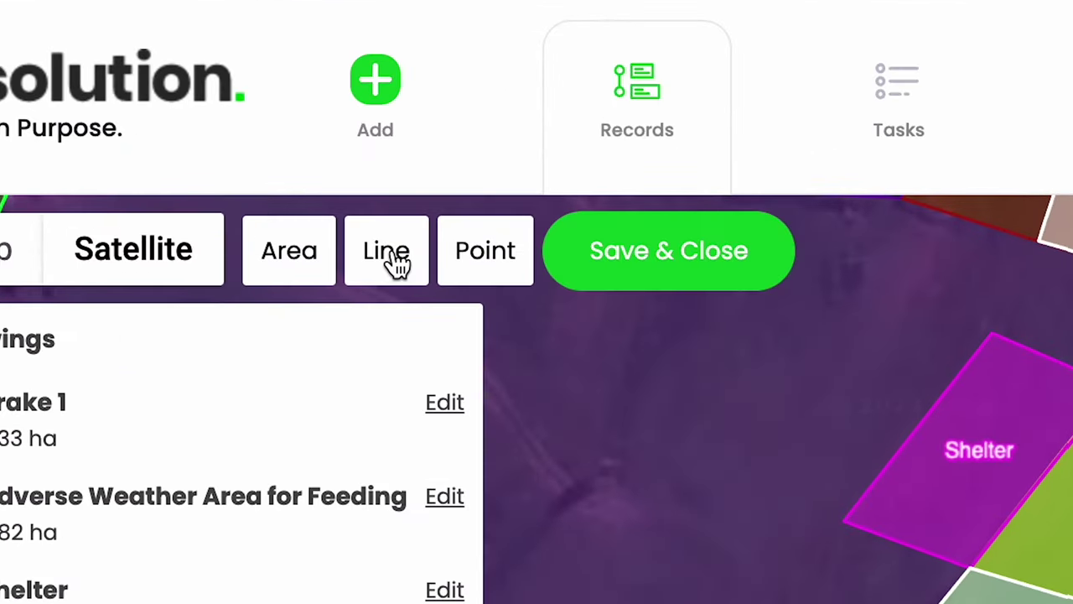
scroll(141, 603, down, 1)
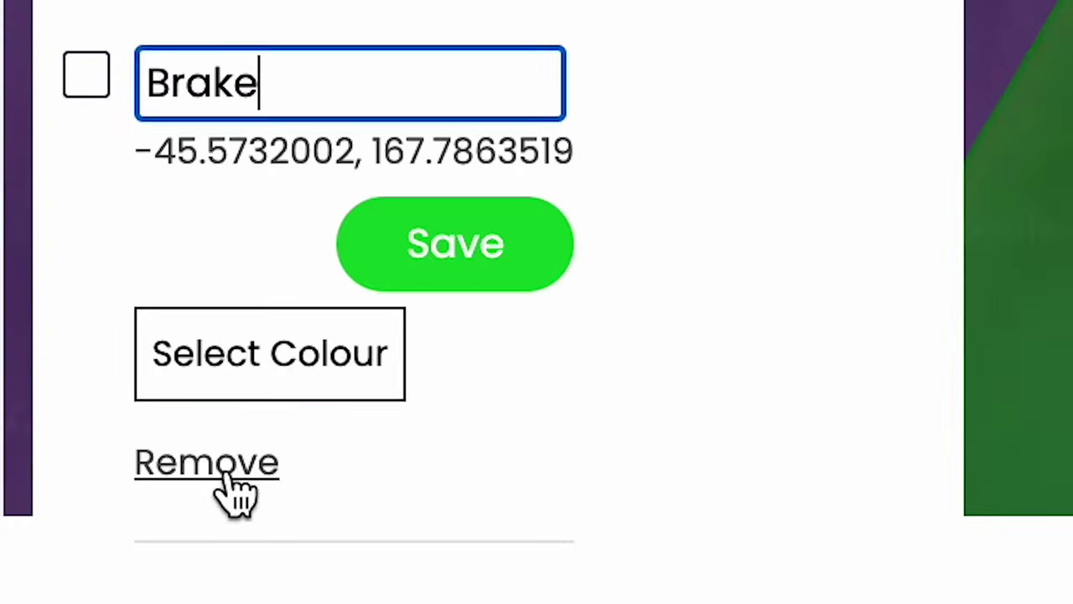
click(201, 505)
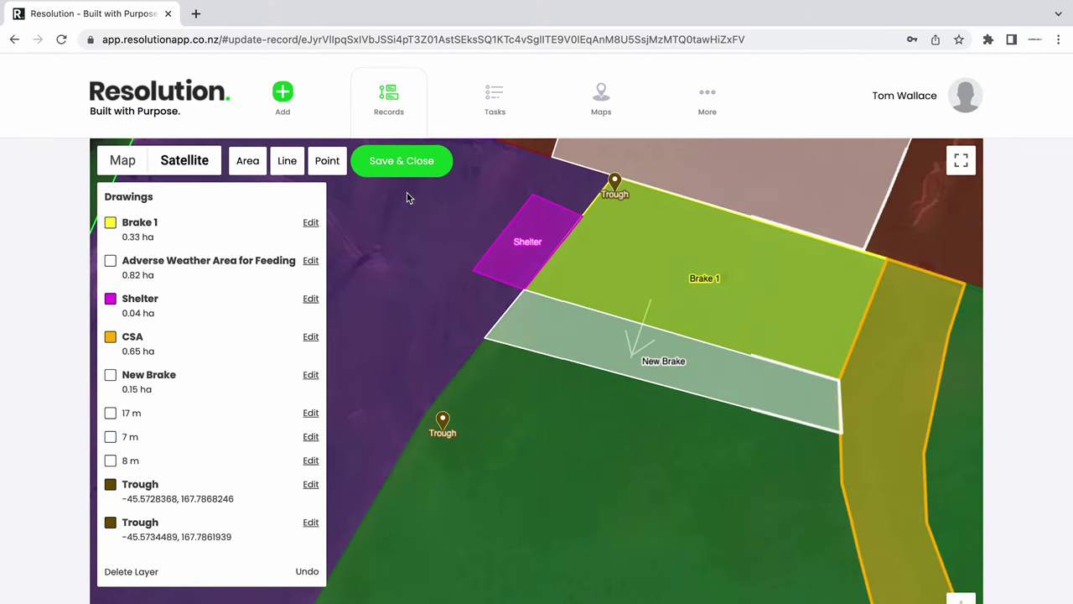
click(410, 164)
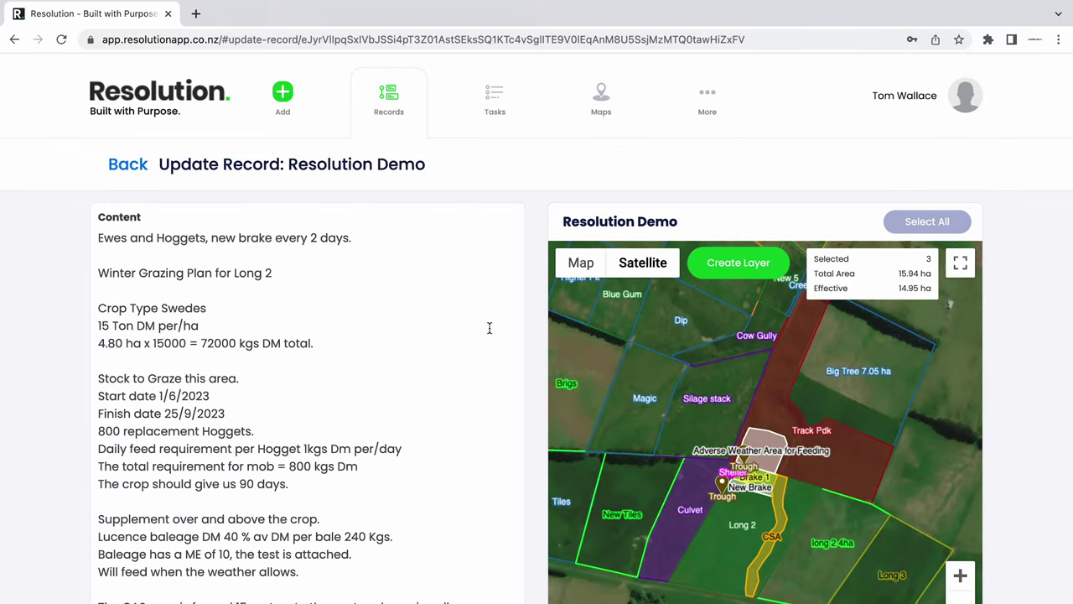
- Attach the first gallery photo of the paddock to the Winter Grazing Plan record and save it
scroll(491, 371, down, 10)
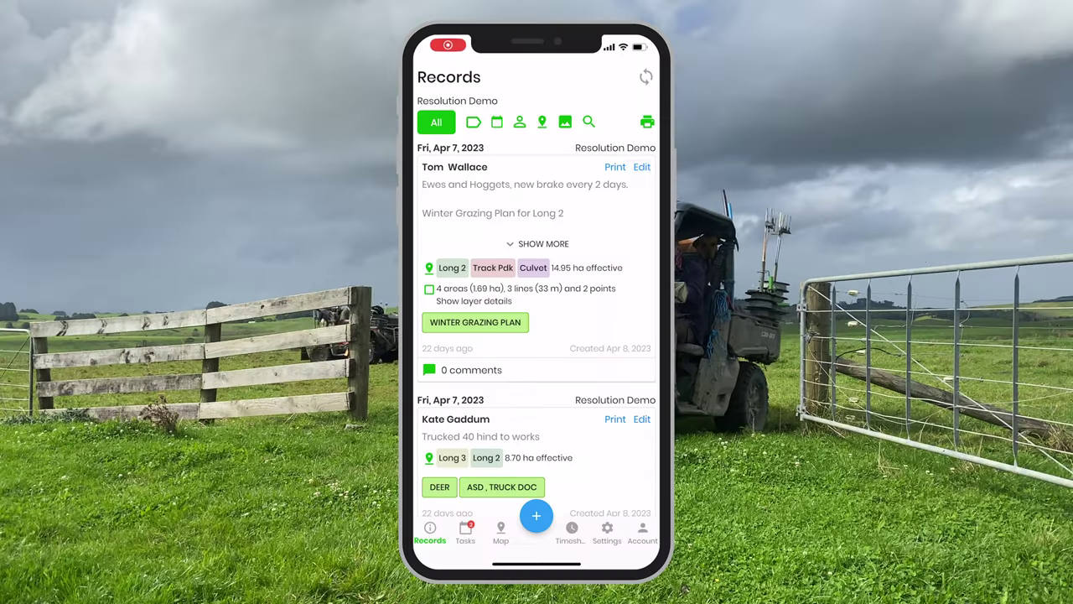
click(642, 167)
scroll(536, 335, down, 10)
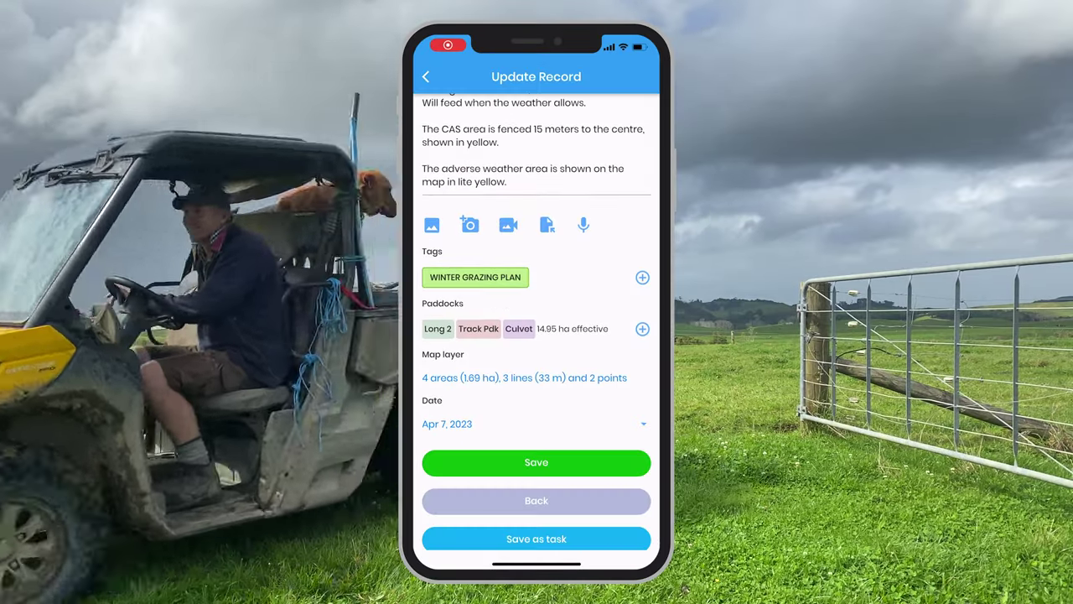
click(431, 224)
click(455, 151)
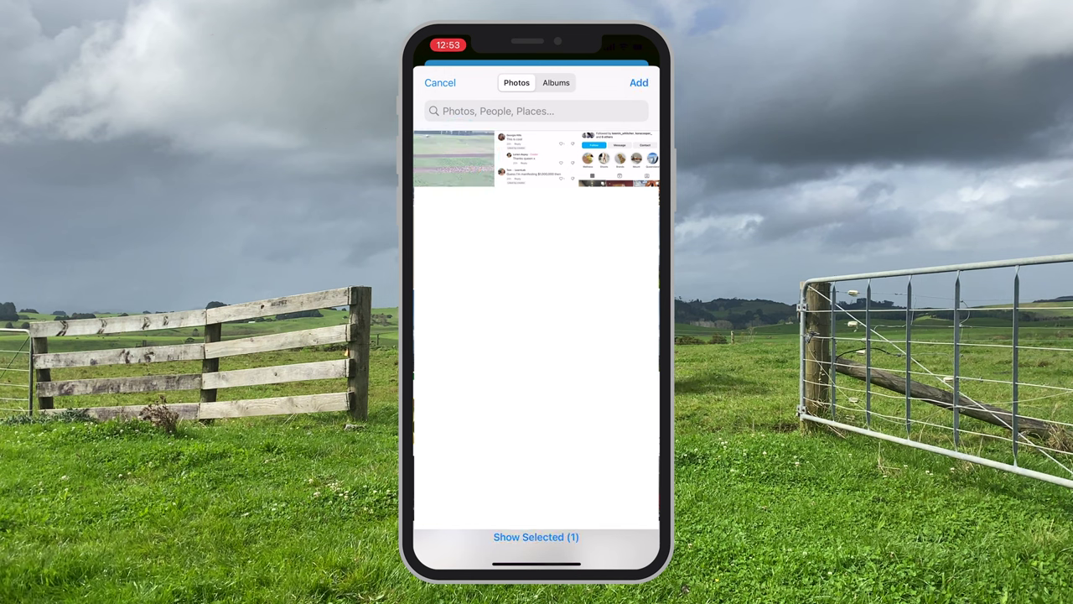
click(639, 82)
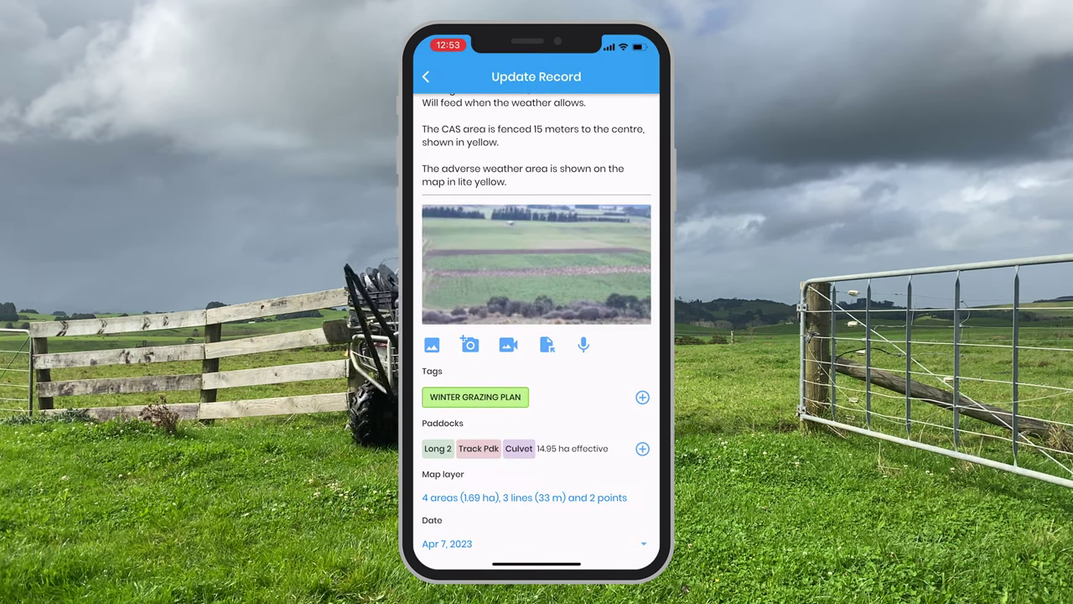
scroll(537, 335, down, 5)
click(537, 455)
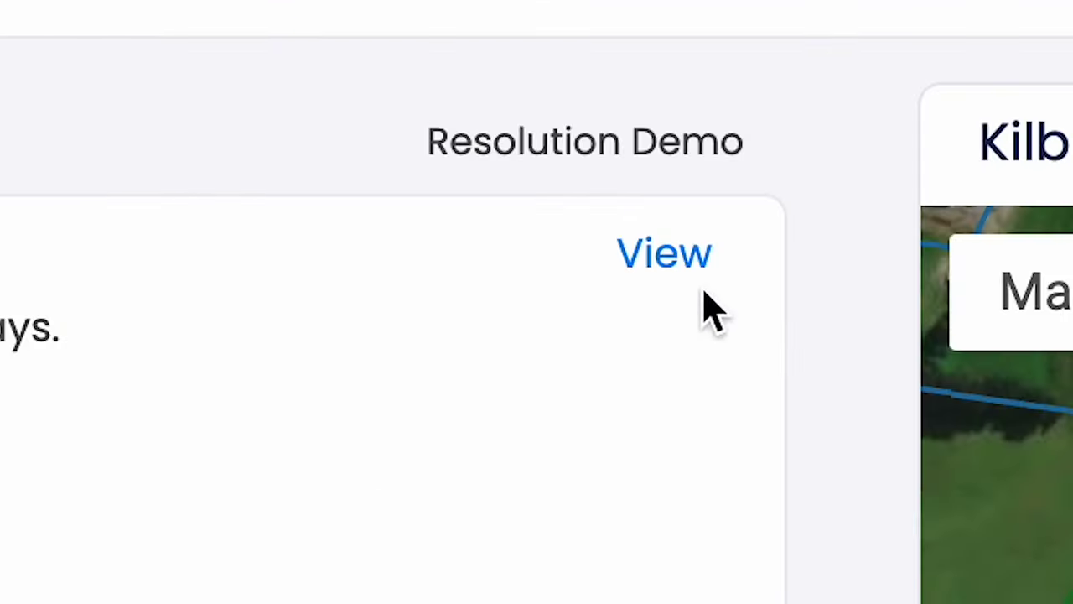
- Create a task from the Winter Grazing Plan record, adding a blank line above its instructions
click(483, 280)
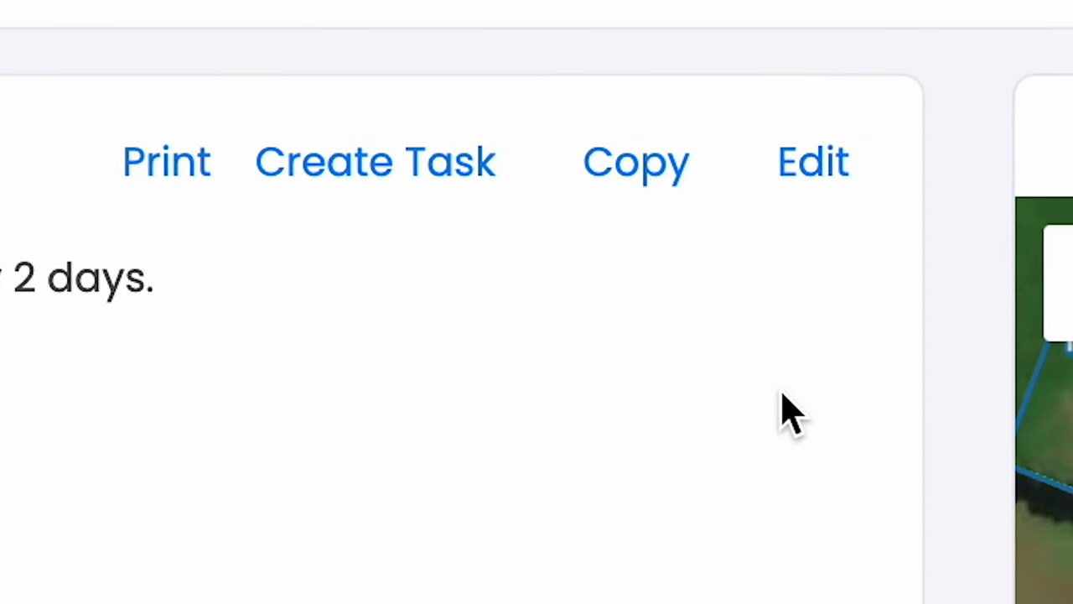
click(424, 176)
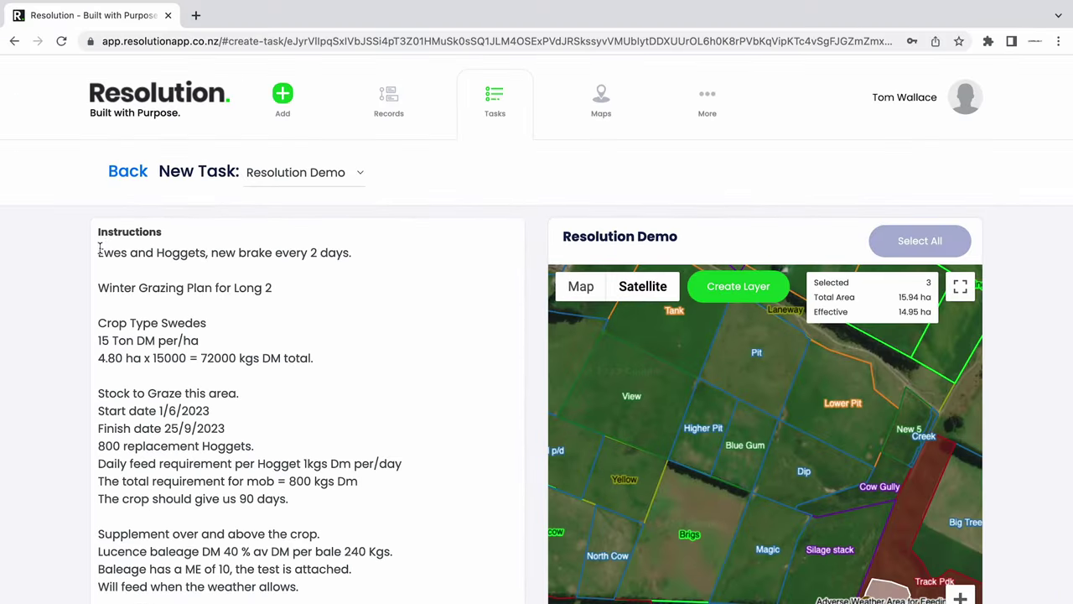
click(98, 252)
key(Return)
key(Return)
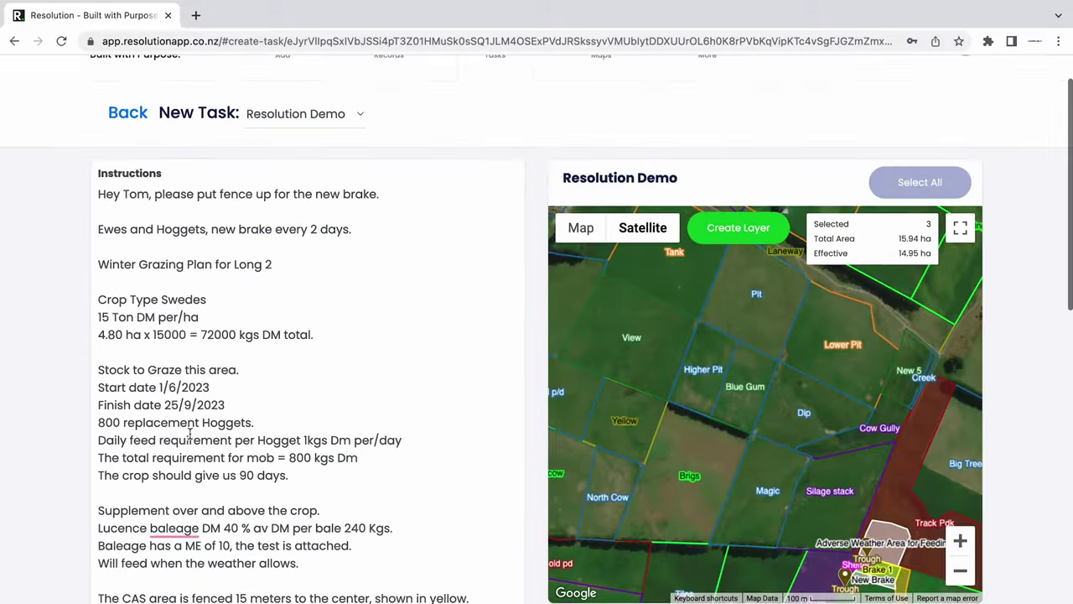
scroll(158, 363, down, 5)
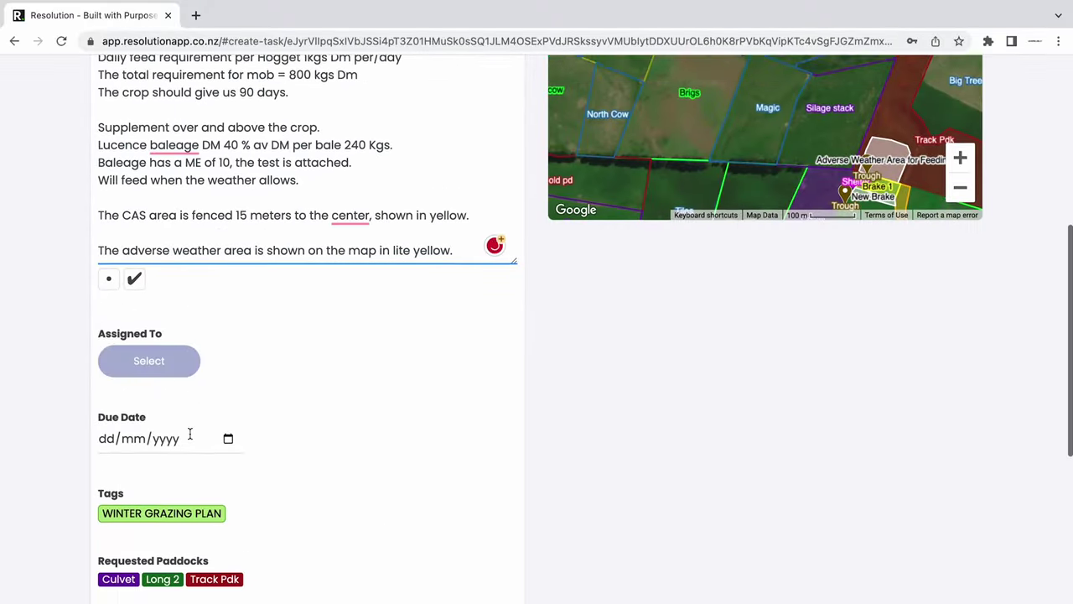
- Assign the fencing task to the farm worker
click(157, 351)
scroll(303, 443, down, 10)
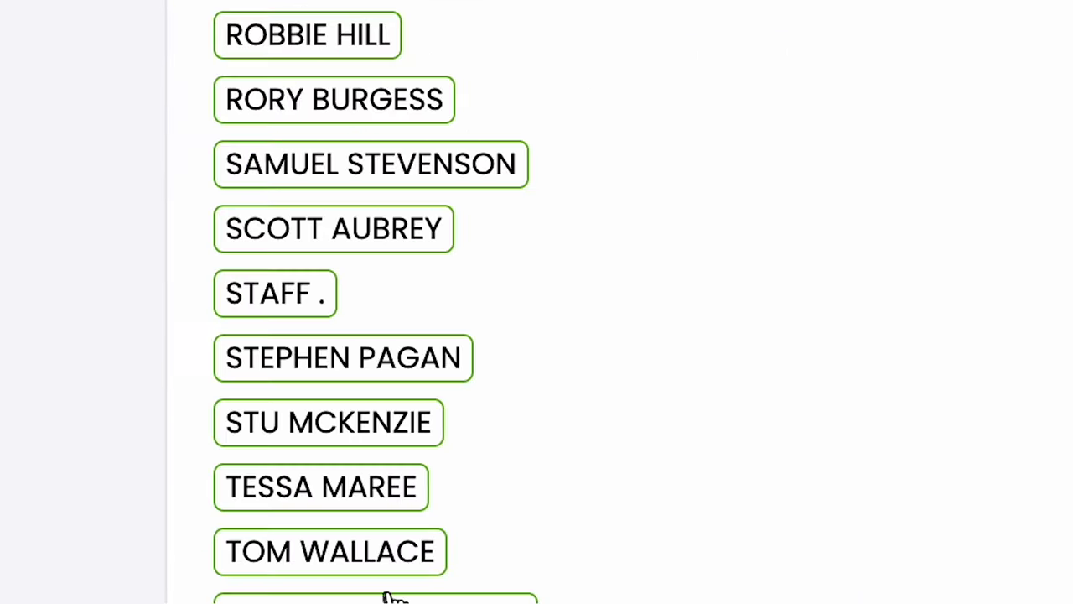
click(396, 554)
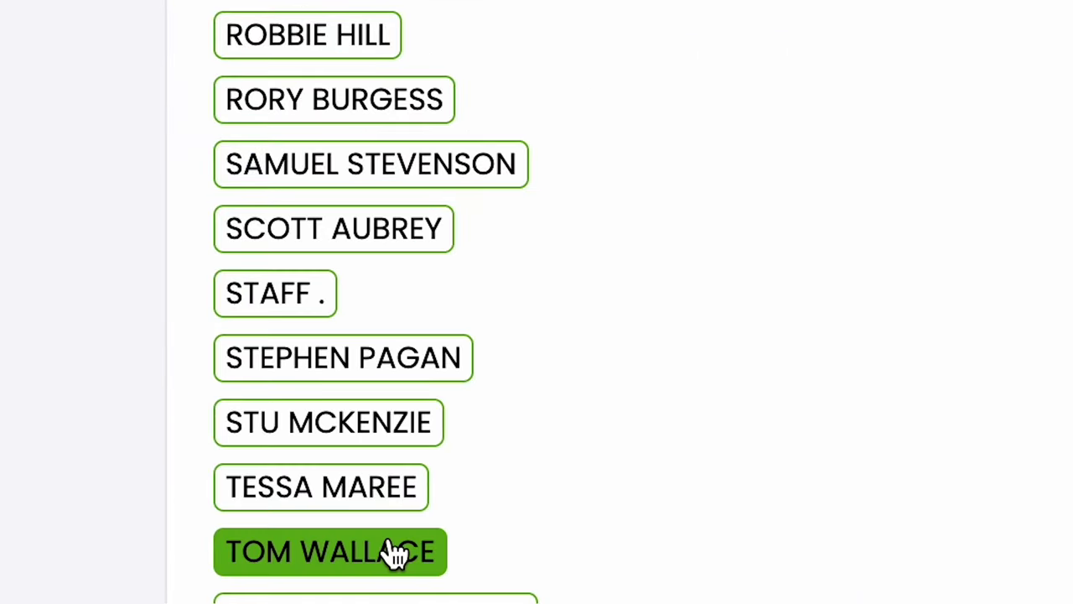
scroll(331, 475, up, 10)
click(491, 228)
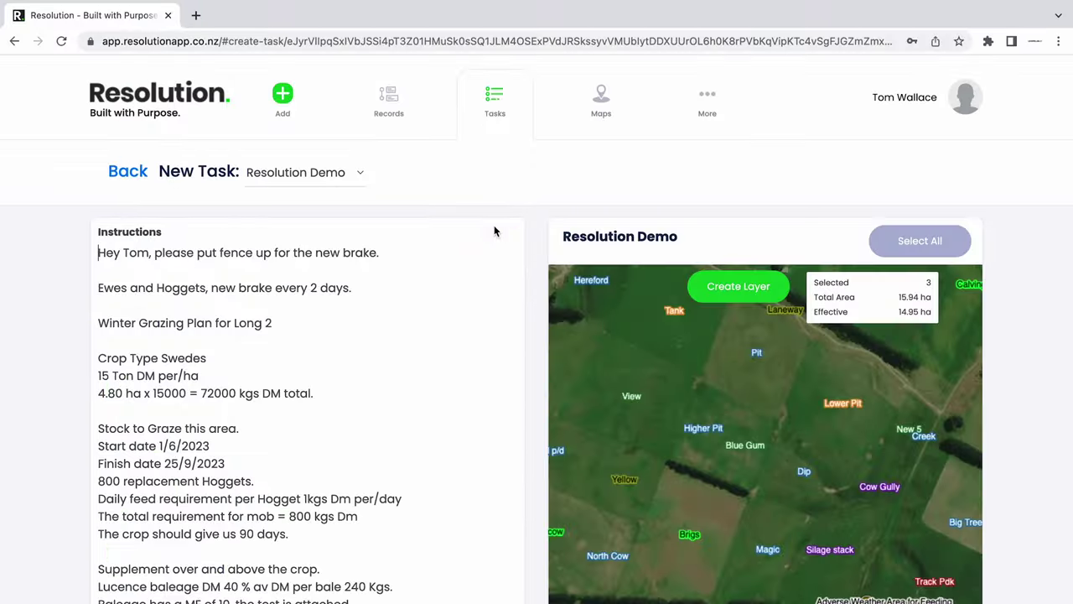
- Set the task's due date to 06/04/2023 and save it
scroll(346, 584, down, 8)
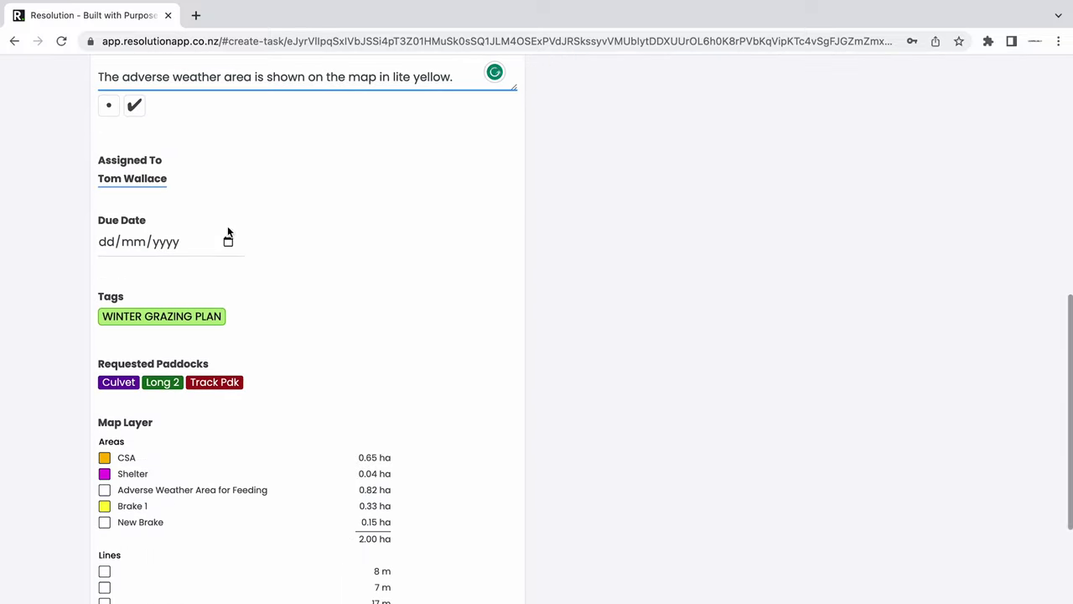
click(228, 242)
click(178, 341)
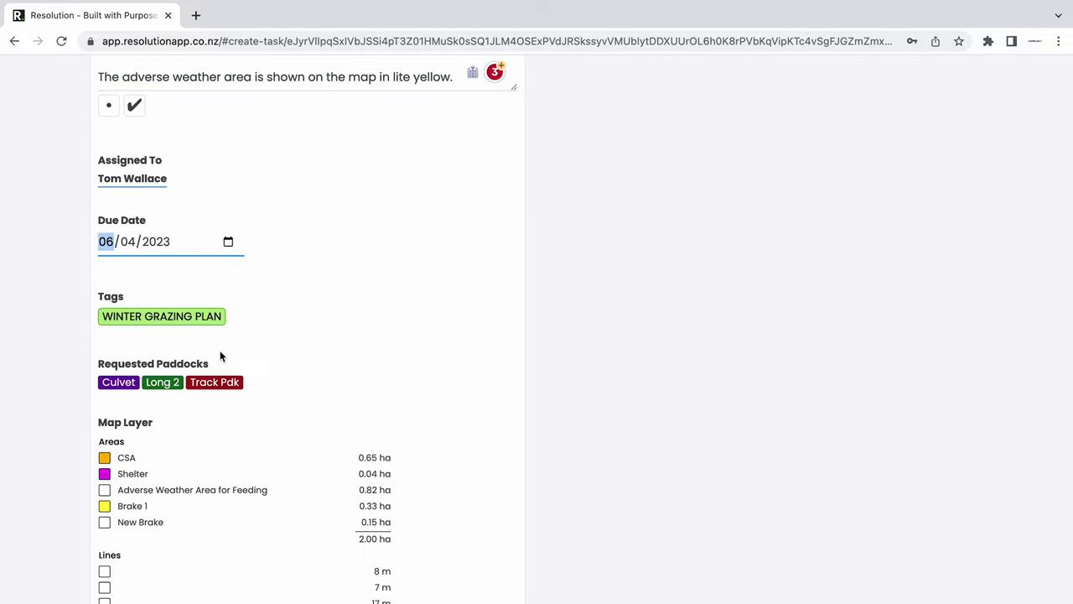
scroll(296, 411, down, 5)
scroll(297, 417, down, 2)
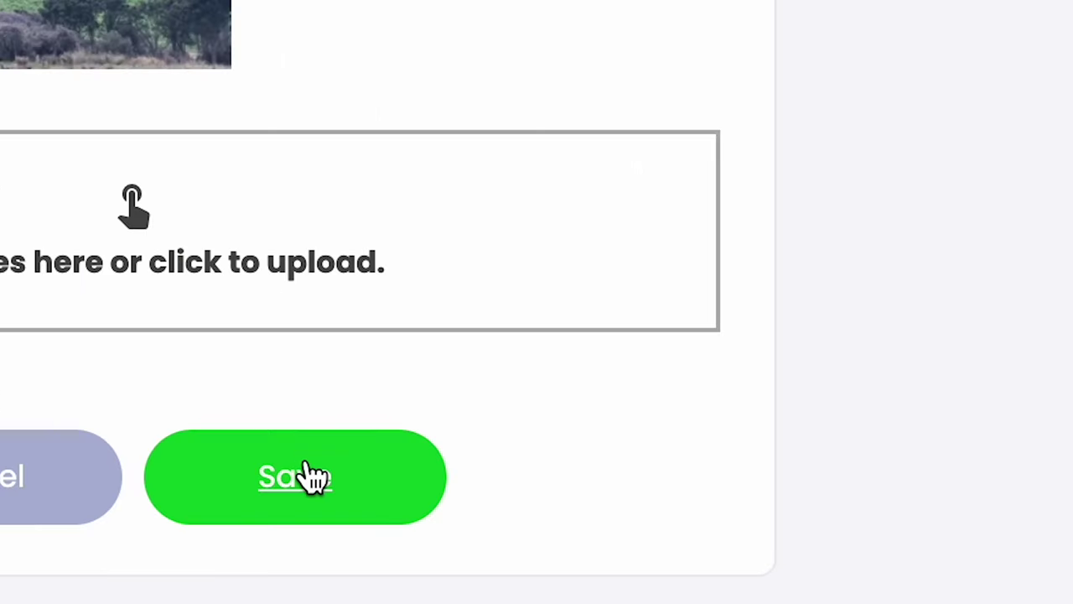
click(315, 477)
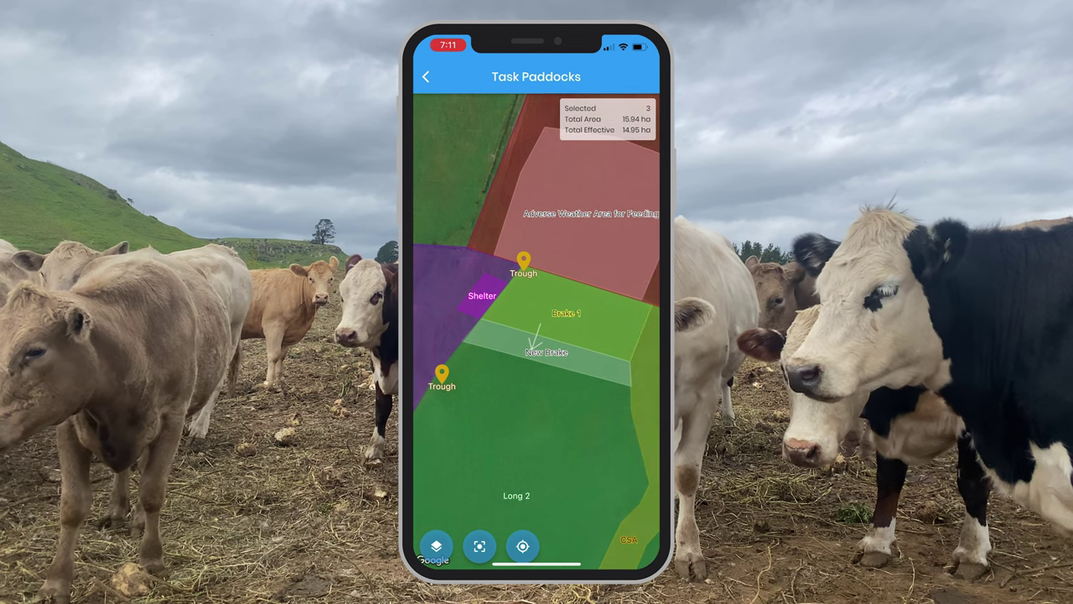
- From the task list, complete the fencing task with the completion note 'Job done'
click(426, 77)
click(544, 301)
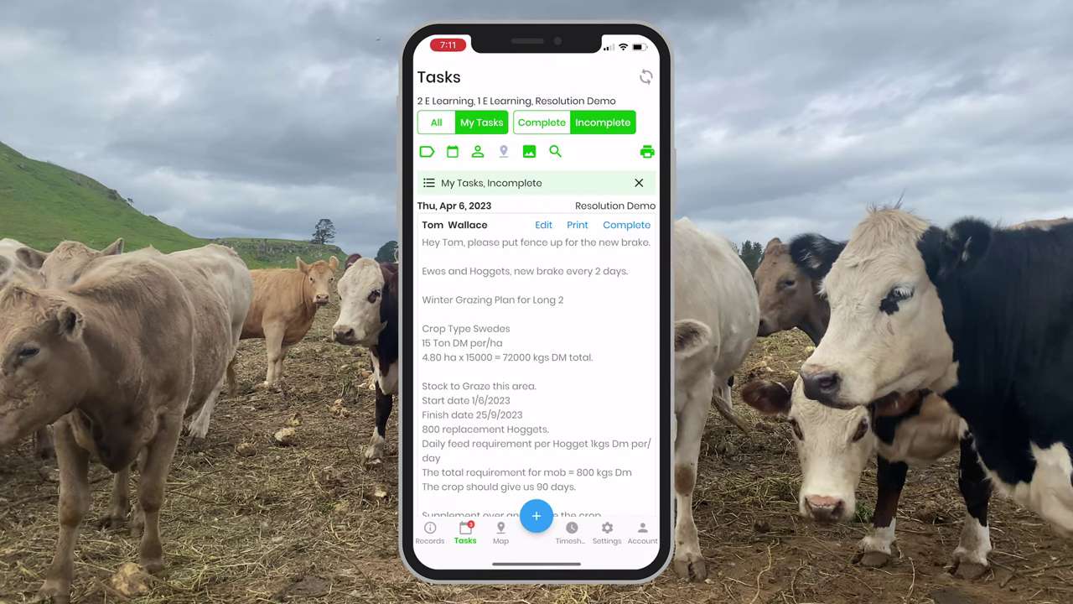
scroll(537, 336, down, 5)
scroll(537, 353, up, 5)
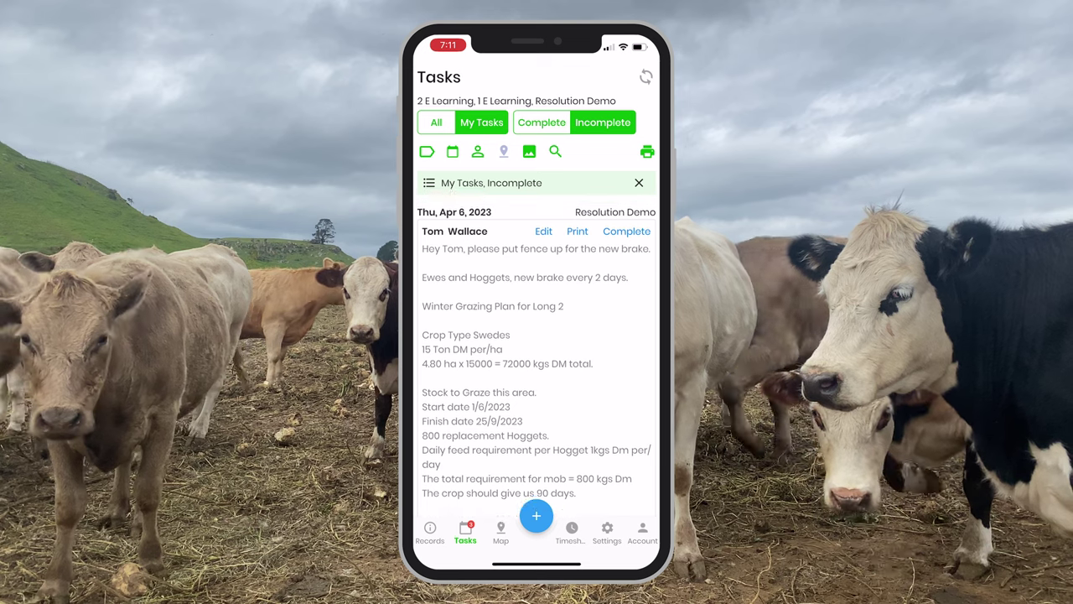
click(627, 225)
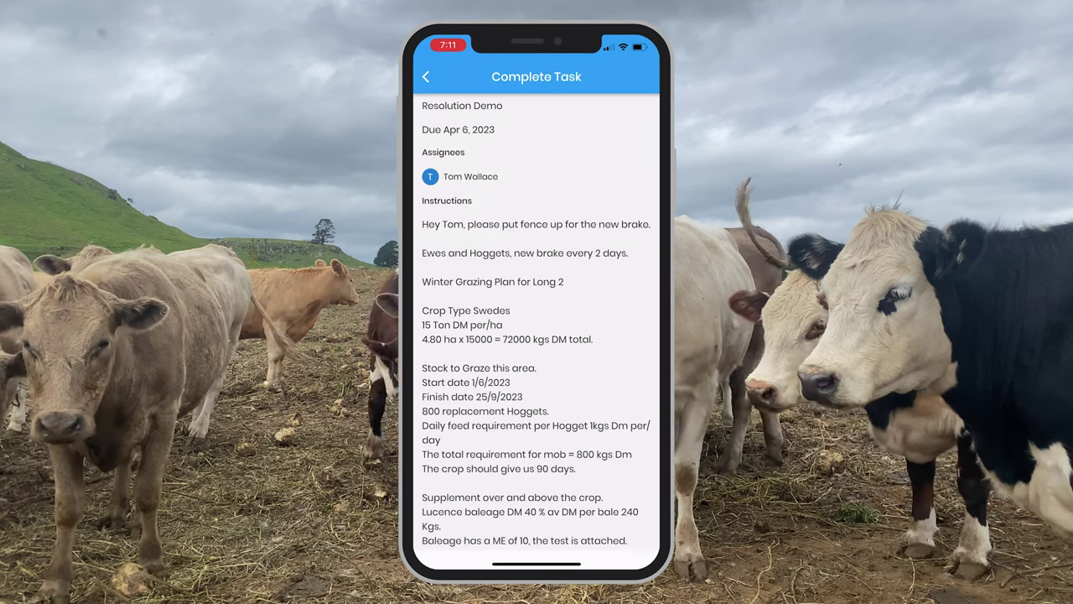
scroll(537, 335, down, 5)
click(472, 405)
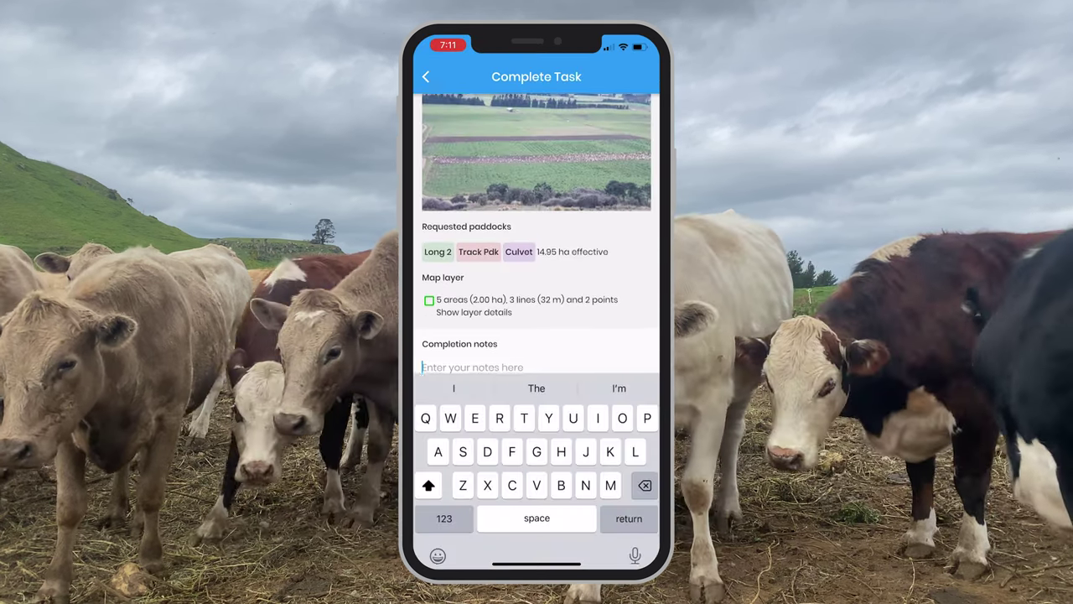
text(Job done)
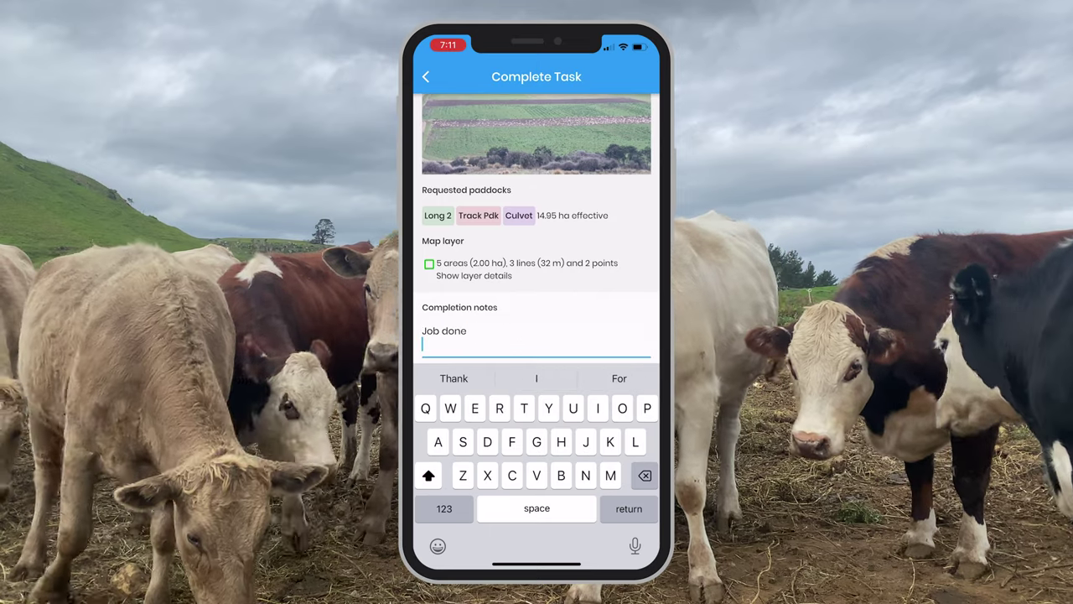
scroll(537, 336, down, 5)
click(537, 375)
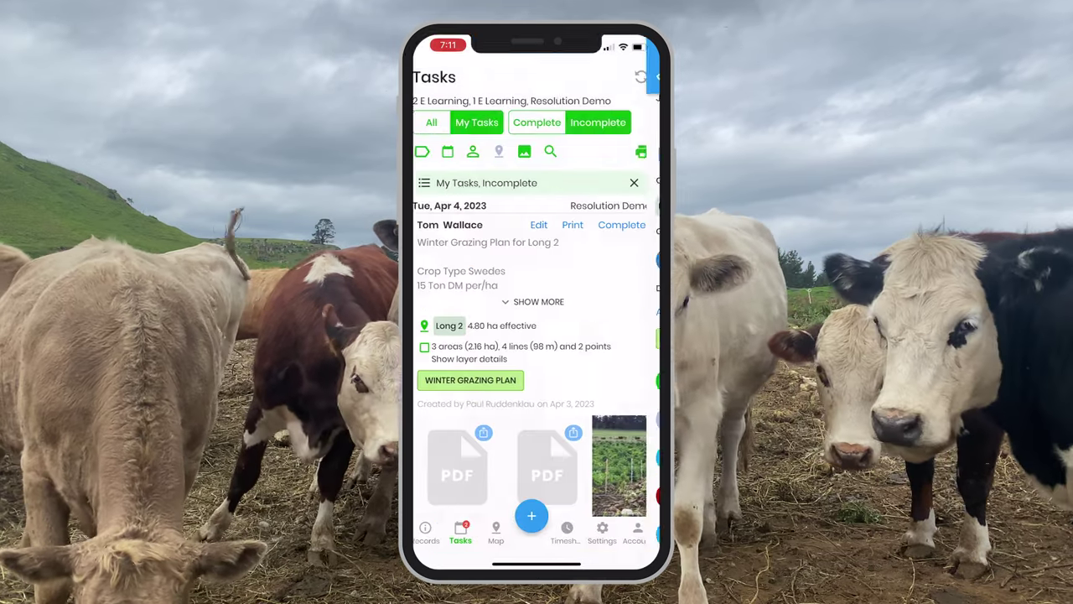